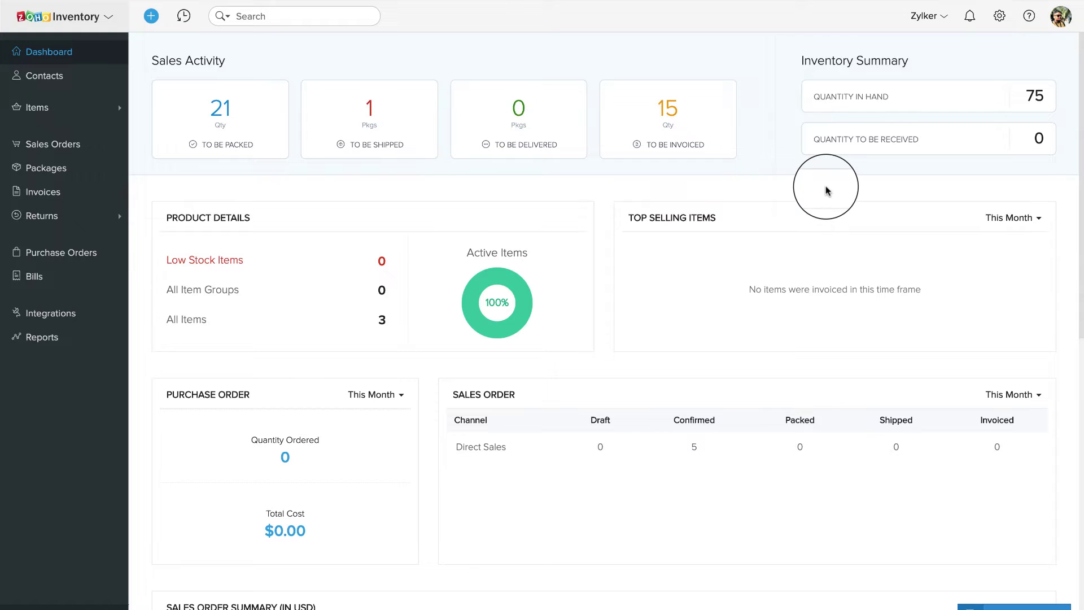
Step: In the item preferences, set the dimension unit to in and the weight unit to lb, and save them
{"action": "left_click", "coordinate": [1000, 20]}
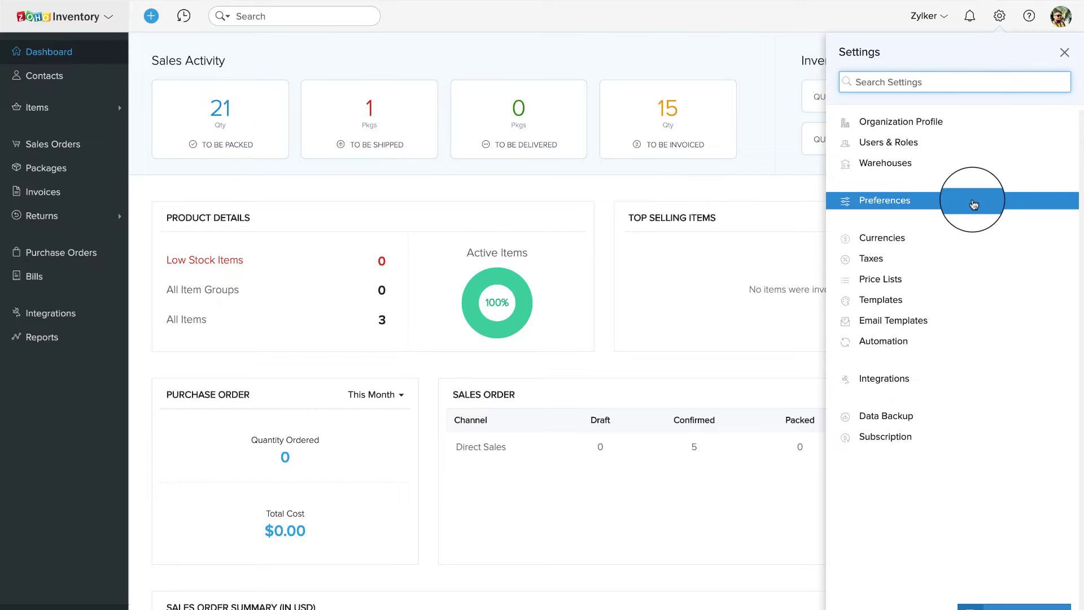
{"action": "left_click", "coordinate": [973, 204]}
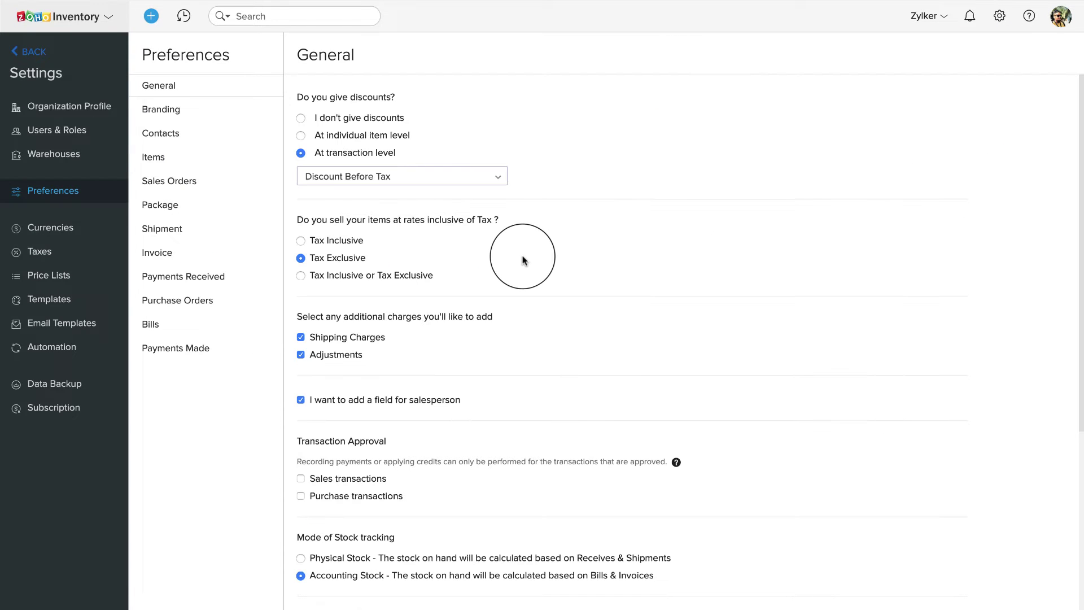
{"action": "left_click", "coordinate": [168, 163]}
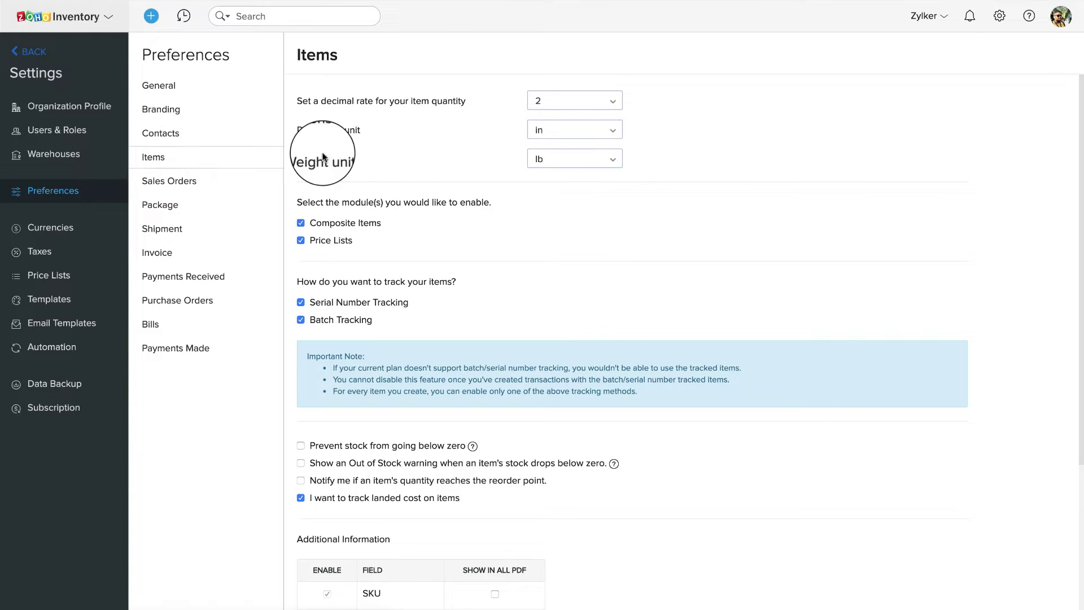
{"action": "left_click", "coordinate": [613, 133]}
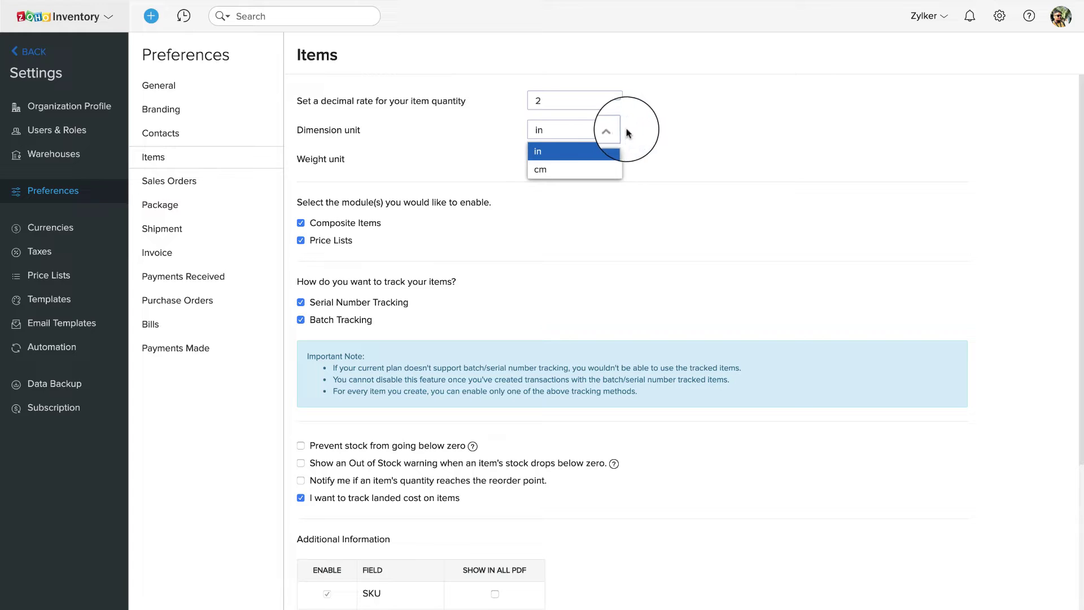
{"action": "left_click", "coordinate": [604, 150]}
{"action": "left_click", "coordinate": [608, 161]}
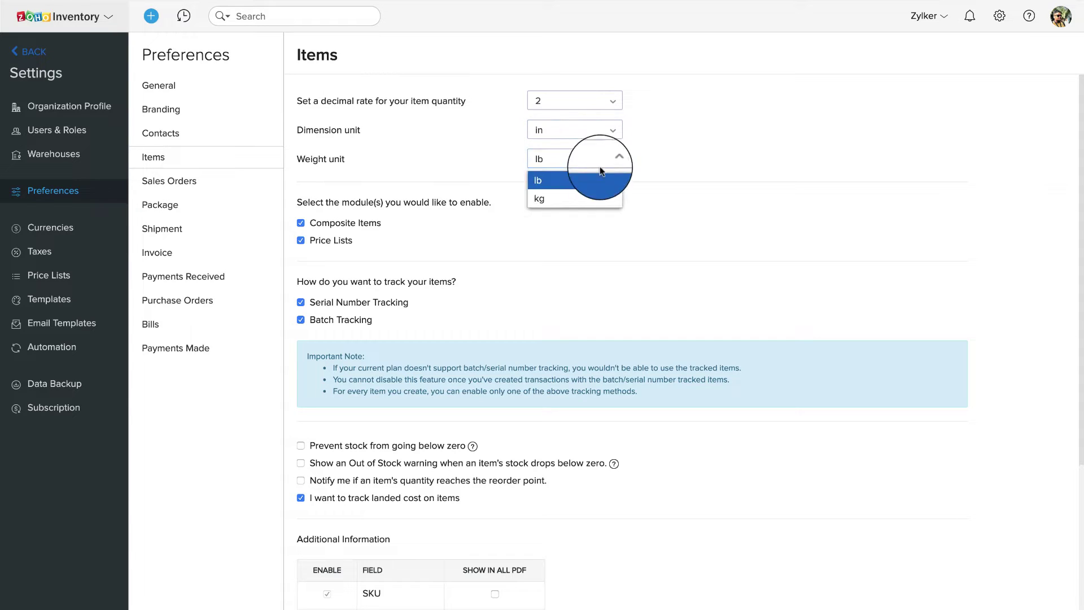
{"action": "left_click", "coordinate": [591, 183]}
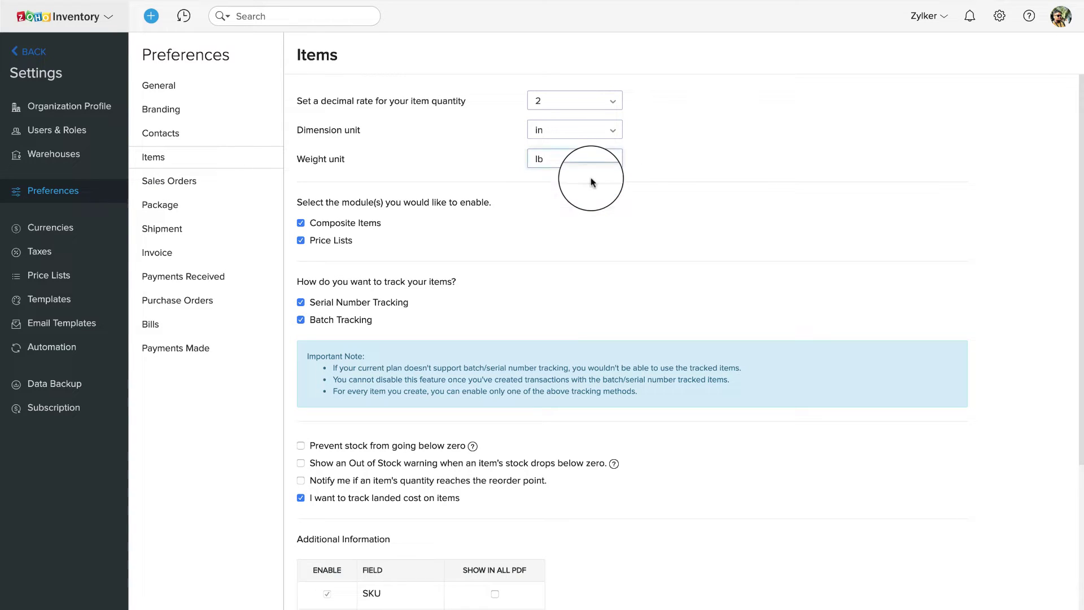
{"action": "scroll", "coordinate": [592, 402], "scroll_direction": "down", "scroll_amount": 4}
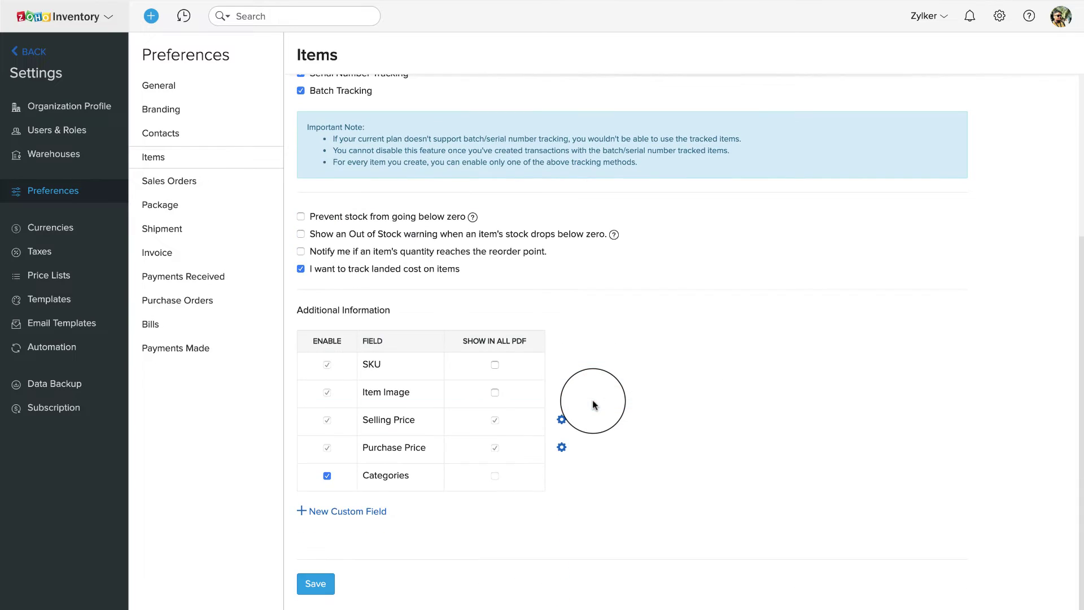
{"action": "left_click", "coordinate": [318, 585]}
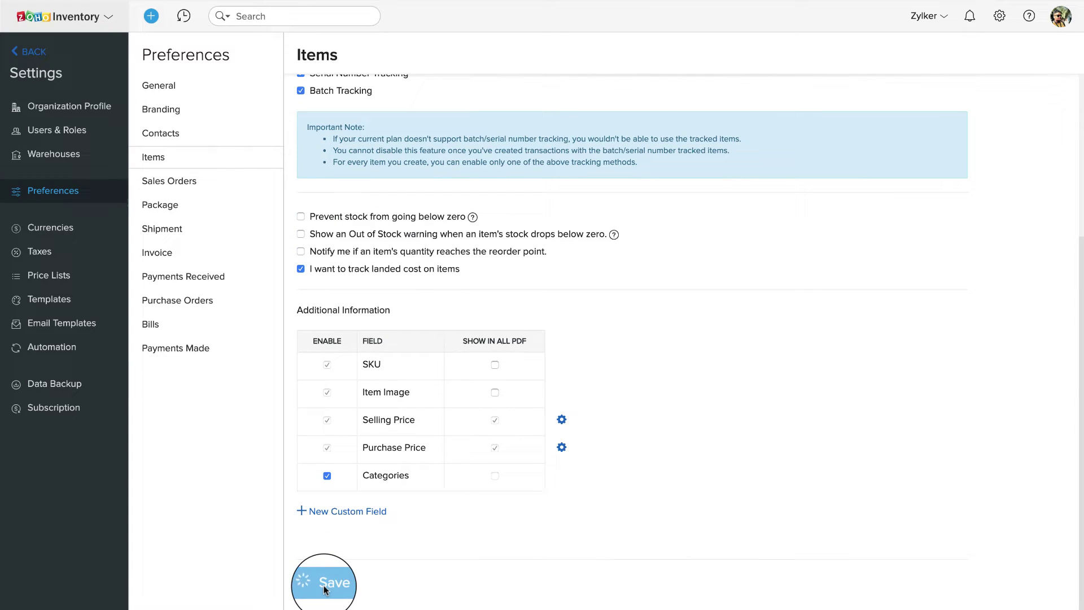
Step: Start a new inventory item and name it "XYZ Wall mounted Wooden Shelves"
{"action": "left_click", "coordinate": [48, 63]}
{"action": "left_click", "coordinate": [101, 110]}
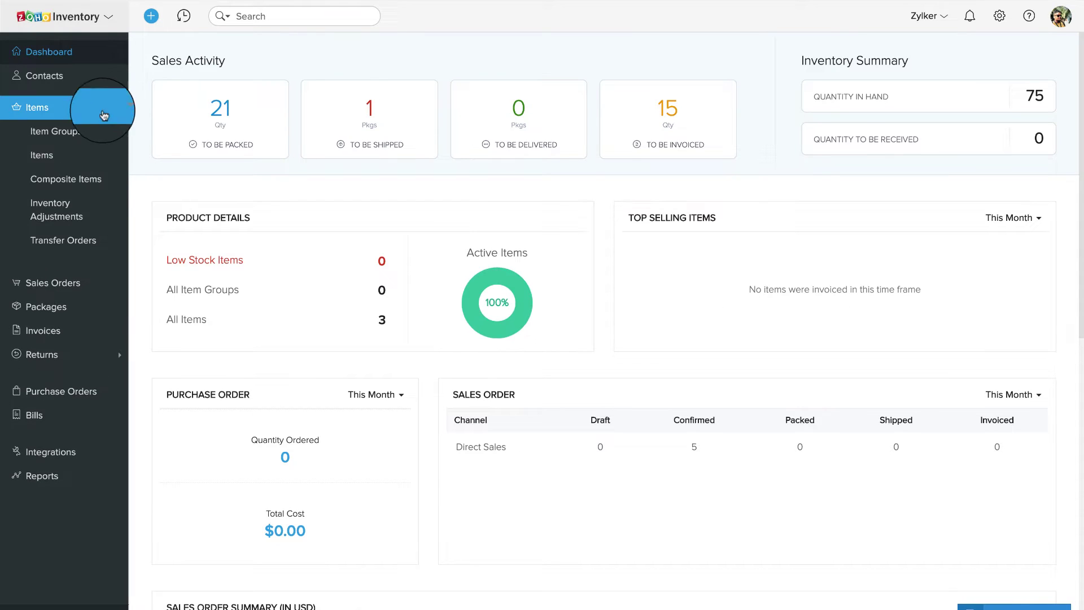
{"action": "left_click", "coordinate": [119, 156]}
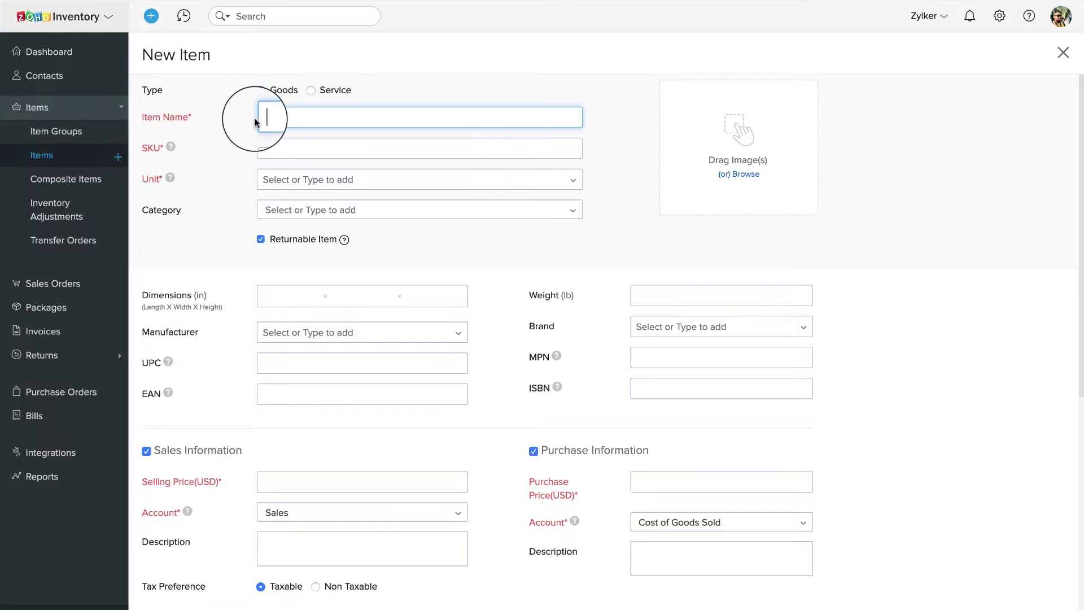
{"action": "type", "text": "XYZ Wooden Shelves"}
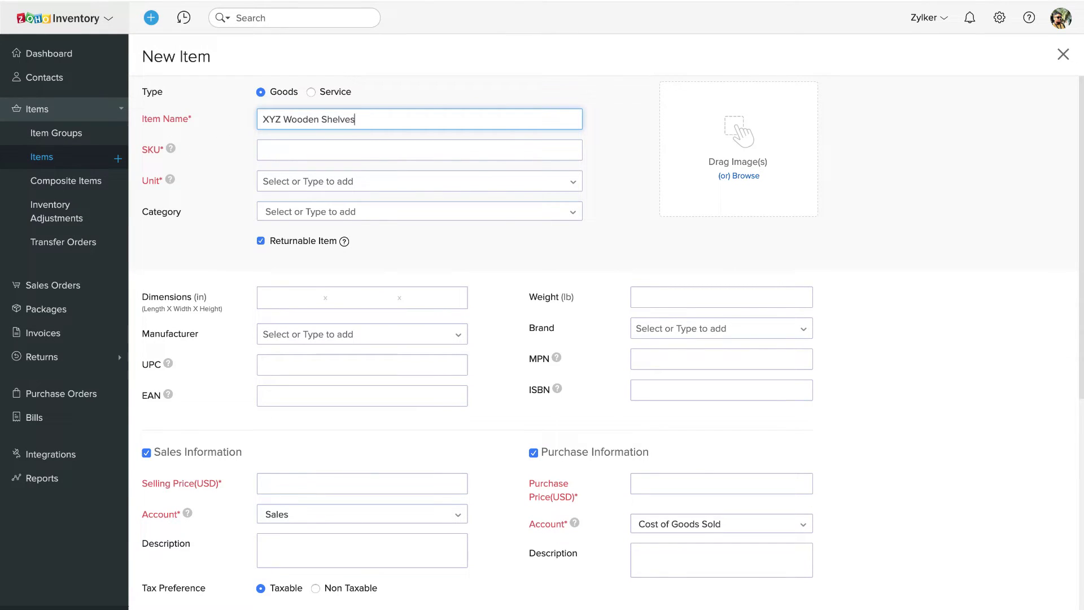
{"action": "left_click", "coordinate": [292, 119]}
{"action": "type", "text": "all mounted "}
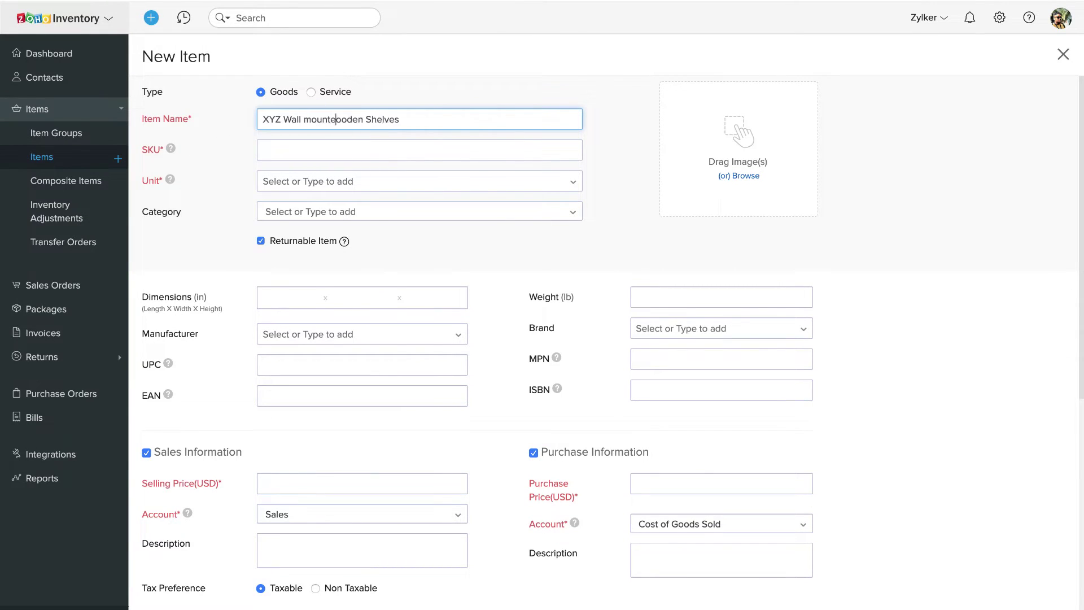
{"action": "type", "text": "W"}
Step: Give the new item the SKU xyz/wm/wood/l3 and the unit sets
{"action": "left_click", "coordinate": [367, 149]}
{"action": "type", "text": "xyz/"}
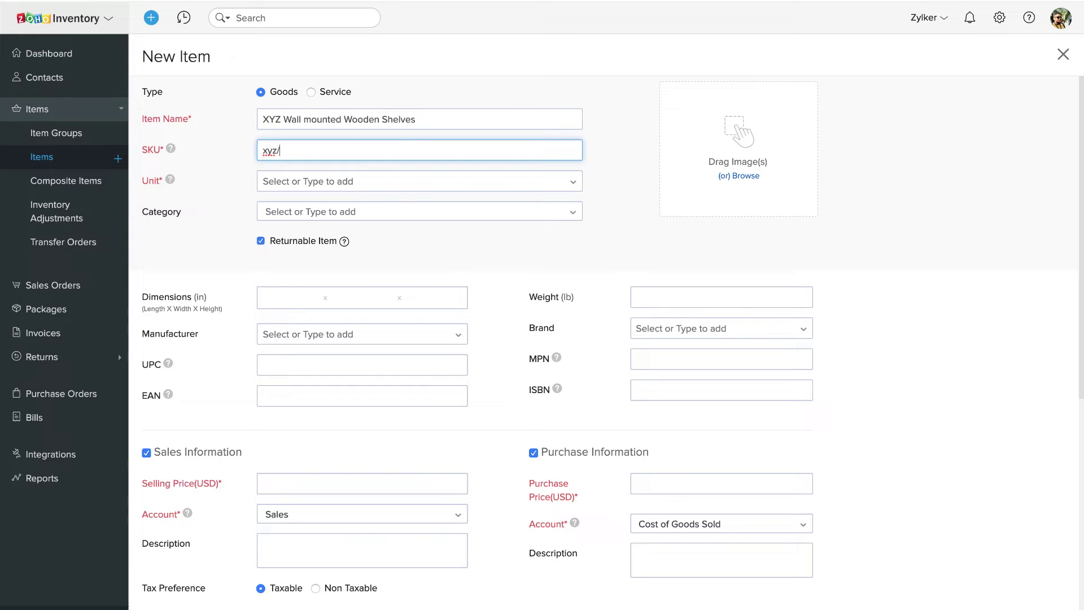
{"action": "type", "text": "wm/wood/l3"}
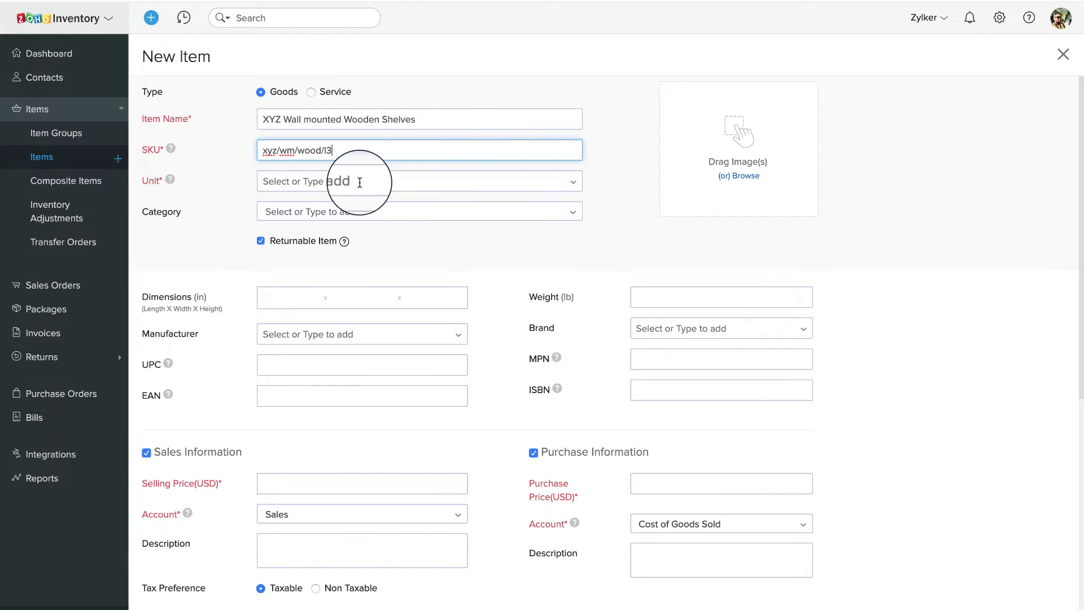
{"action": "left_click", "coordinate": [358, 183]}
{"action": "scroll", "coordinate": [339, 300], "scroll_direction": "down", "scroll_amount": 2}
{"action": "left_click", "coordinate": [326, 303]}
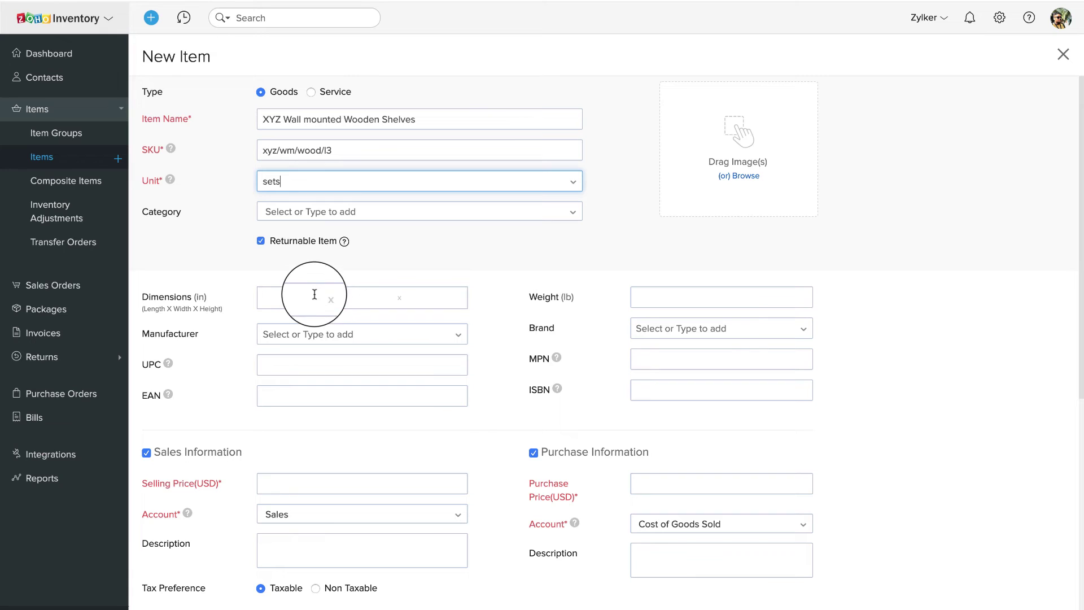
Step: Set the item's dimensions to 30 x 12 x 4 in and its weight to 20 lb
{"action": "left_click", "coordinate": [314, 295]}
{"action": "type", "text": "12"}
{"action": "left_click", "coordinate": [372, 296]}
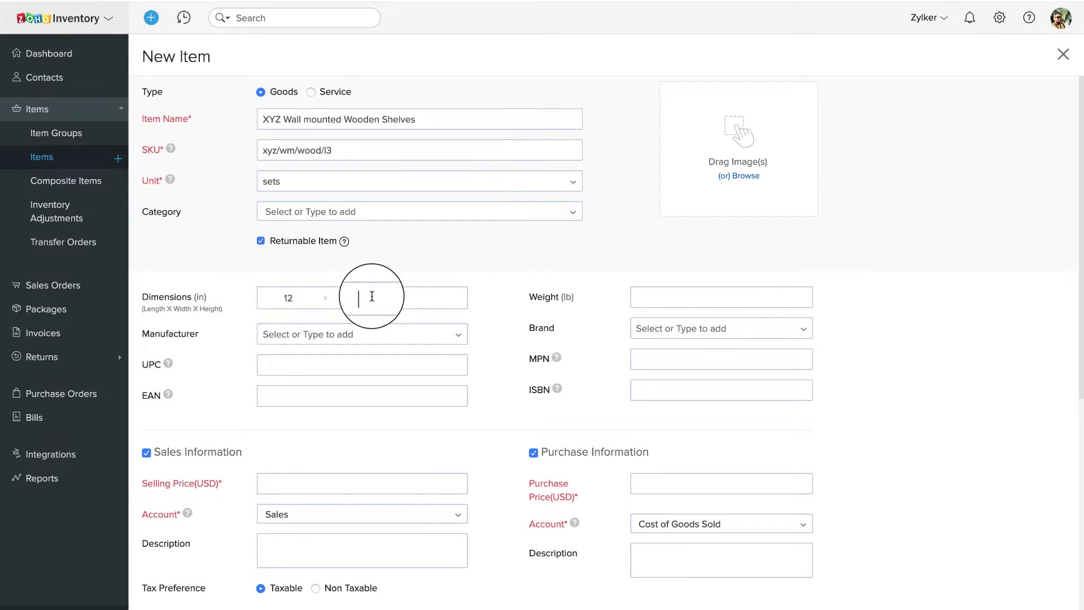
{"action": "double_click", "coordinate": [289, 298]}
{"action": "type", "text": "30"}
{"action": "left_click", "coordinate": [363, 297]}
{"action": "type", "text": "12"}
{"action": "left_click", "coordinate": [405, 298]}
{"action": "type", "text": "4"}
{"action": "left_click", "coordinate": [645, 294]}
{"action": "type", "text": "20"}
Step: Set the item's selling price to 400 USD and its purchase price to 227 USD
{"action": "scroll", "coordinate": [835, 333], "scroll_direction": "down", "scroll_amount": 8}
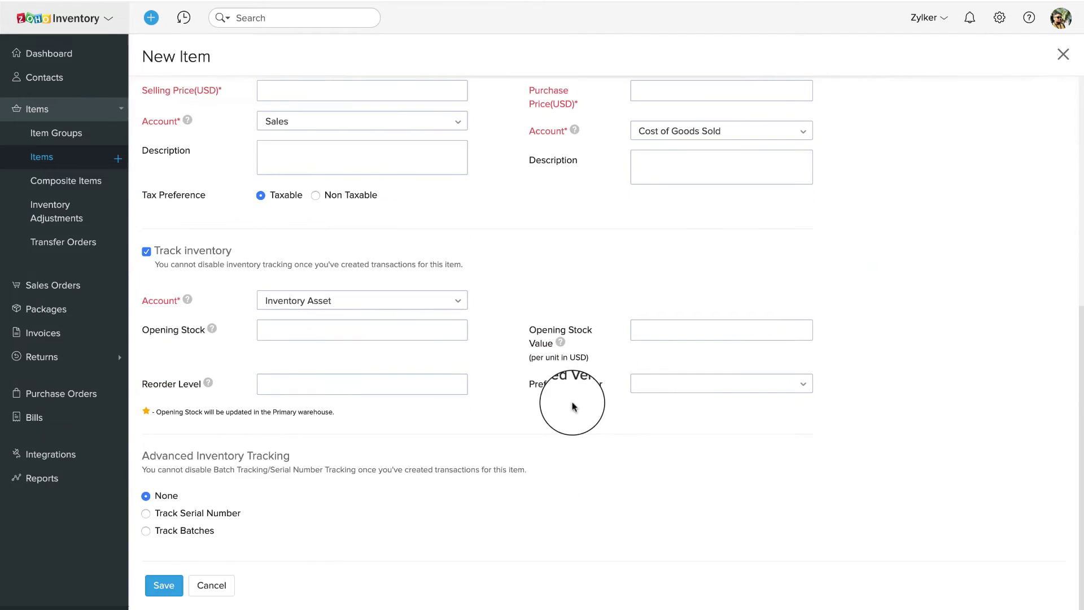
{"action": "scroll", "coordinate": [536, 339], "scroll_direction": "up", "scroll_amount": 6}
{"action": "left_click", "coordinate": [350, 375]}
{"action": "type", "text": "400"}
{"action": "left_click", "coordinate": [651, 373]}
{"action": "type", "text": "227"}
Step: Enter an opening stock of 36 with a value of 210 USD per unit, and save the item
{"action": "scroll", "coordinate": [868, 365], "scroll_direction": "down", "scroll_amount": 5}
{"action": "left_click", "coordinate": [430, 329]}
{"action": "type", "text": "36"}
{"action": "left_click", "coordinate": [718, 332]}
{"action": "type", "text": "210"}
{"action": "left_click", "coordinate": [159, 587]}
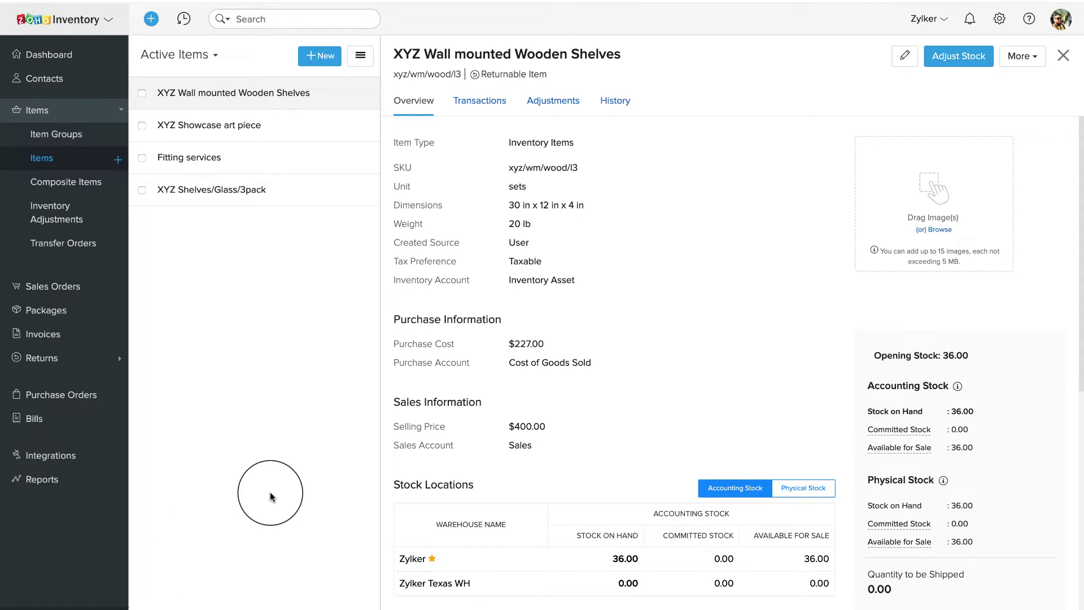
Step: Start a new sales order and choose its customer
{"action": "left_click", "coordinate": [65, 286]}
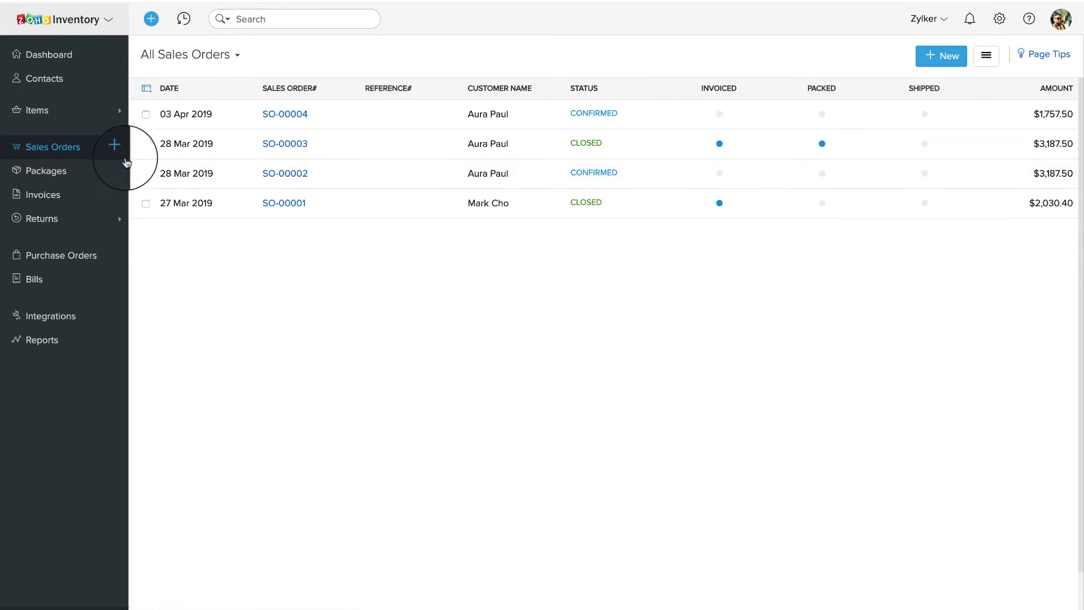
{"action": "left_click", "coordinate": [118, 149]}
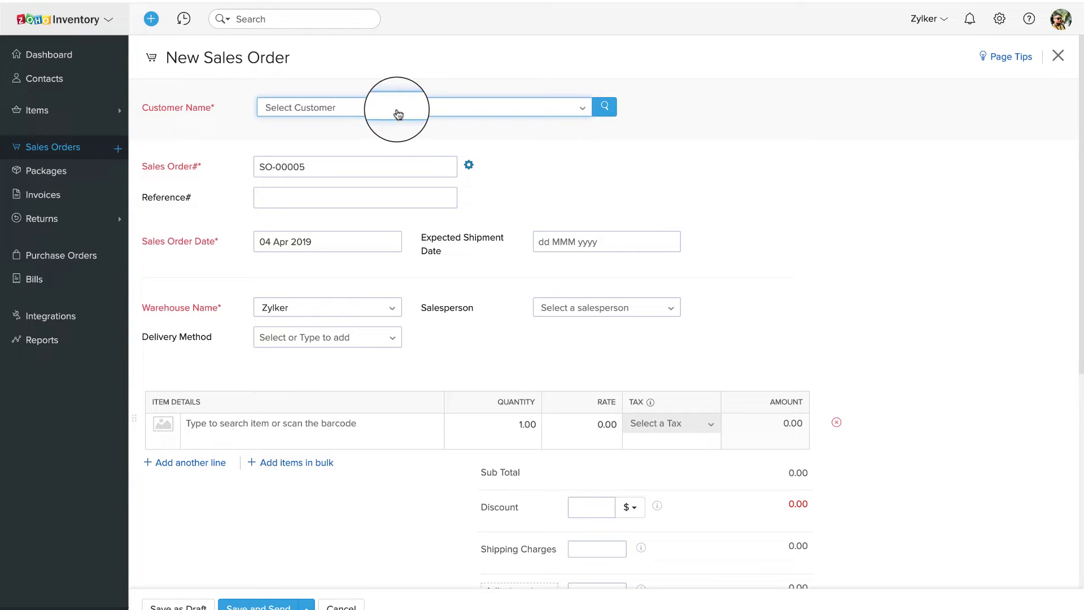
{"action": "left_click", "coordinate": [398, 115]}
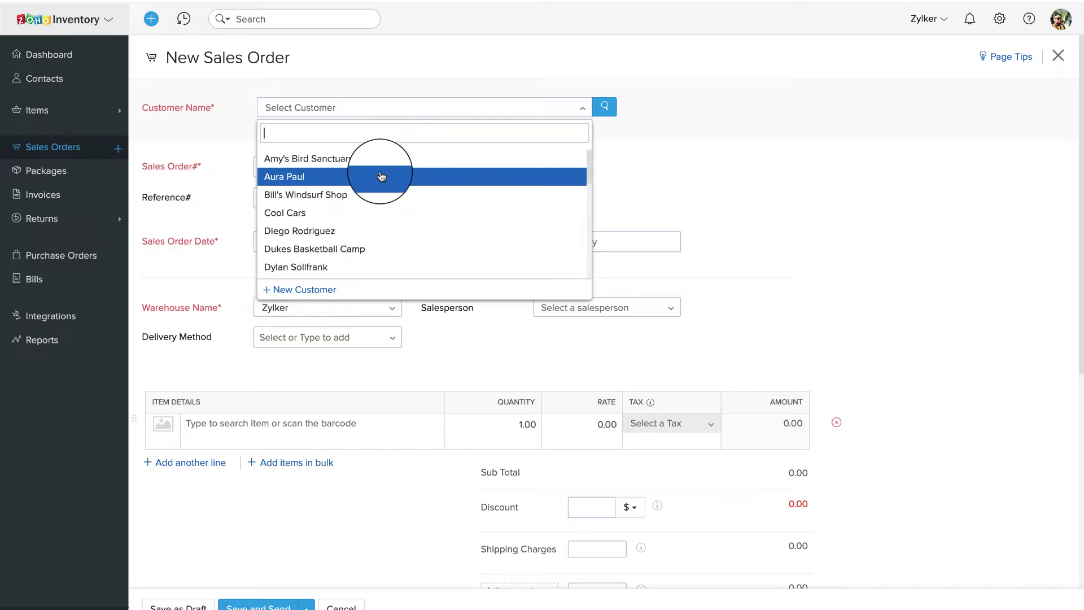
{"action": "left_click", "coordinate": [381, 176]}
Step: Add XYZ Shelves/Glass/3pack, XYZ Showcase art piece and XYZ Wall mounted Wooden Shelves as line items of the sales order
{"action": "scroll", "coordinate": [370, 366], "scroll_direction": "down", "scroll_amount": 3}
{"action": "scroll", "coordinate": [369, 367], "scroll_direction": "down", "scroll_amount": 2}
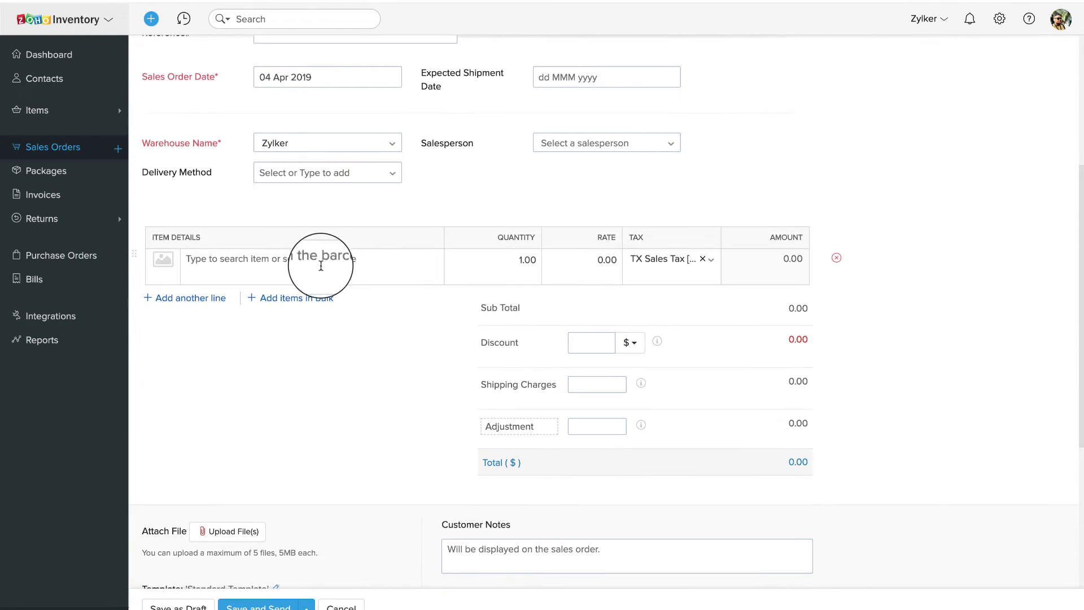
{"action": "left_click", "coordinate": [315, 258]}
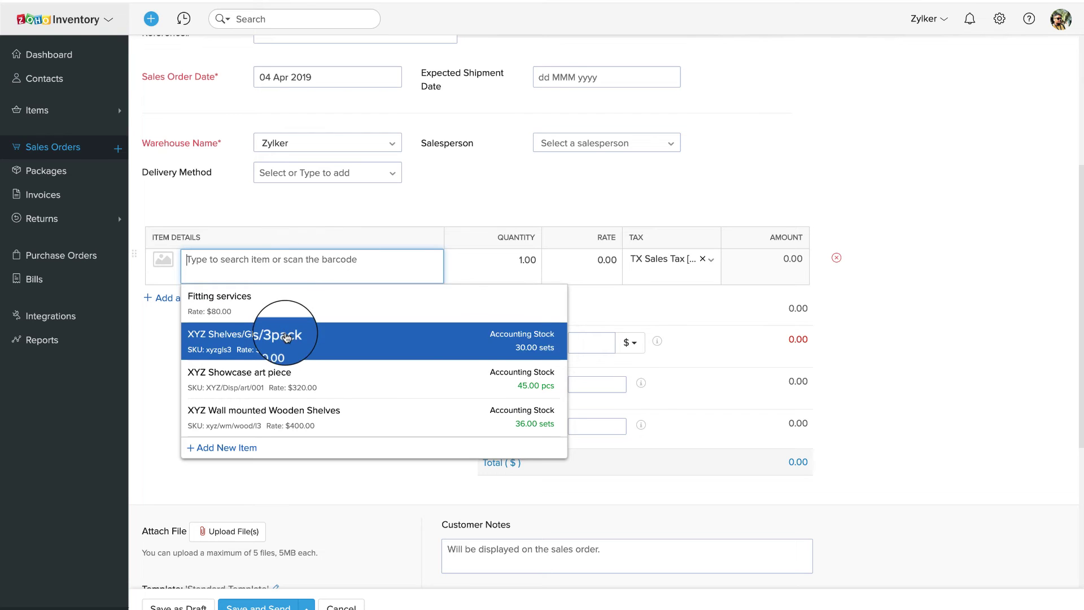
{"action": "left_click", "coordinate": [287, 338]}
{"action": "left_click", "coordinate": [266, 334]}
{"action": "left_click", "coordinate": [266, 384]}
{"action": "left_click", "coordinate": [237, 408]}
{"action": "left_click", "coordinate": [265, 545]}
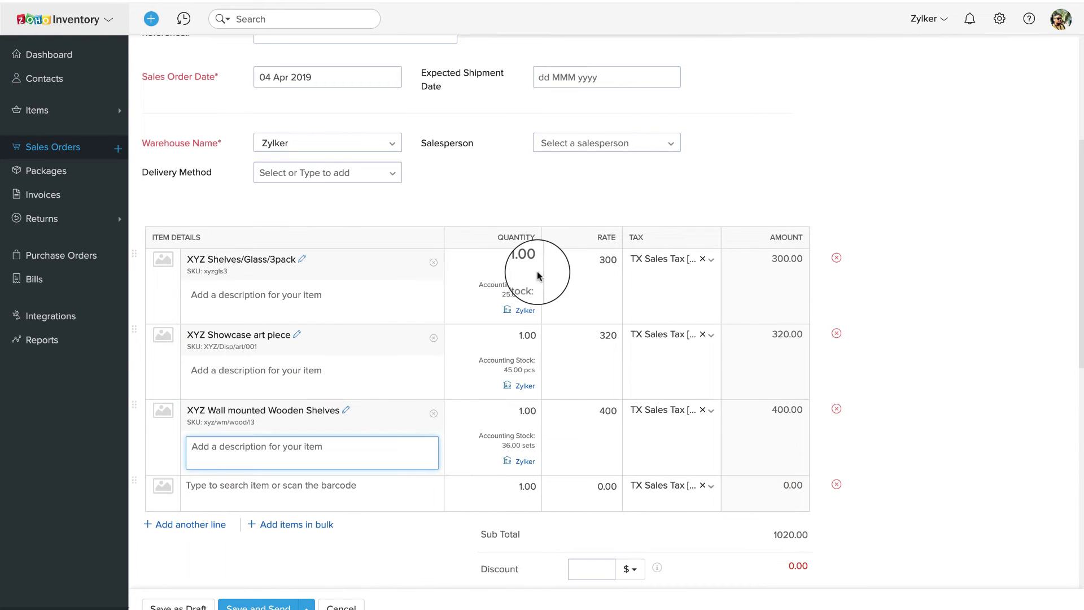
Step: Set the quantities to 6 glass shelves, 3 showcase art pieces and 1 wall mounted wooden shelves, and save the sales order
{"action": "left_click", "coordinate": [523, 260]}
{"action": "key", "text": "BackSpace"}
{"action": "type", "text": "6"}
{"action": "left_click", "coordinate": [520, 336]}
{"action": "key", "text": "BackSpace"}
{"action": "type", "text": "3"}
{"action": "left_click", "coordinate": [521, 412]}
{"action": "key", "text": "BackSpace"}
{"action": "type", "text": "2"}
{"action": "scroll", "coordinate": [515, 432], "scroll_direction": "down", "scroll_amount": 10}
{"action": "left_click", "coordinate": [179, 606]}
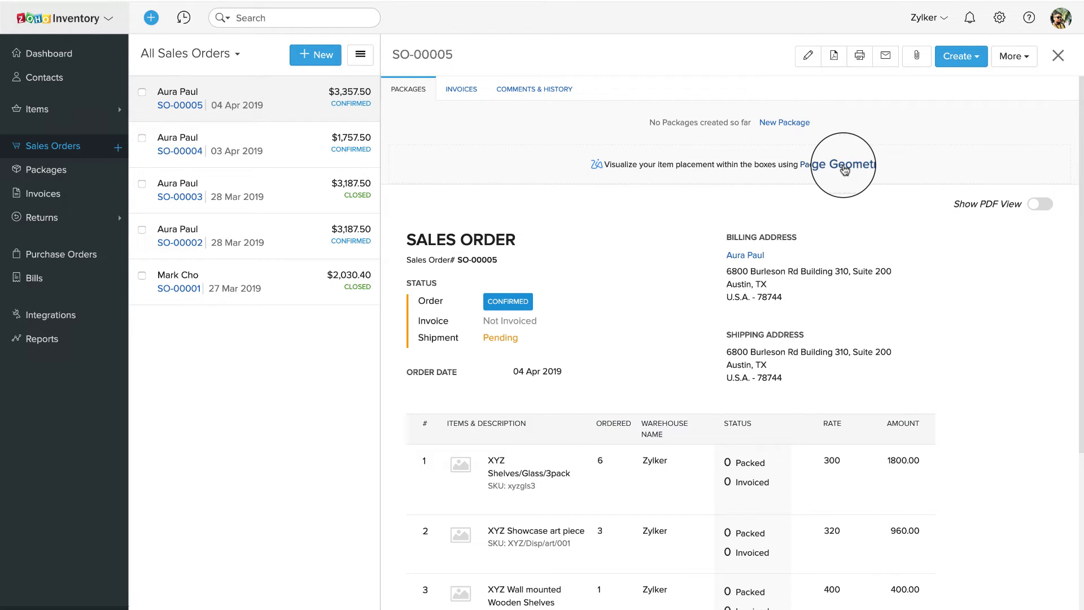
Step: Open Package Geometry for the sales order and add two boxes named Custom Medium and Custom Large
{"action": "left_click", "coordinate": [845, 170]}
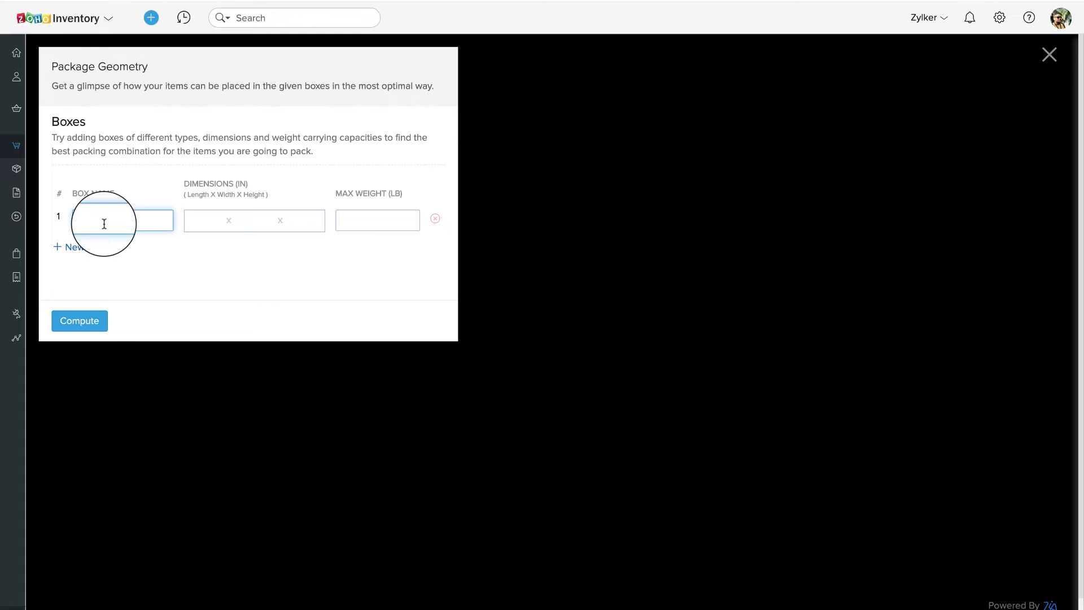
{"action": "type", "text": "Cu"}
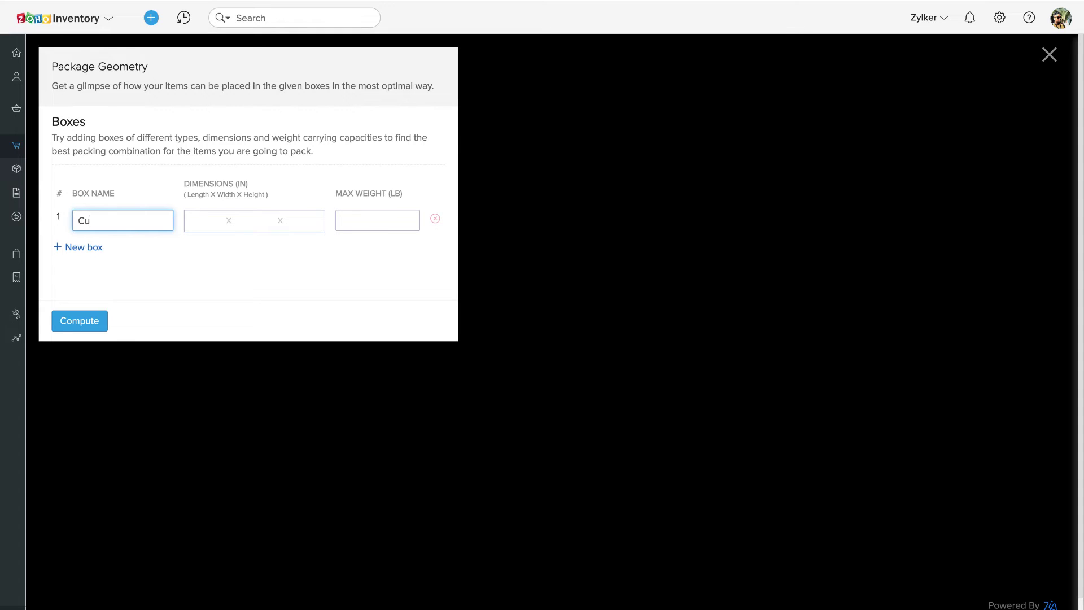
{"action": "type", "text": "stom Medium"}
{"action": "left_click", "coordinate": [76, 247]}
{"action": "left_click", "coordinate": [92, 255]}
{"action": "type", "text": "Cus"}
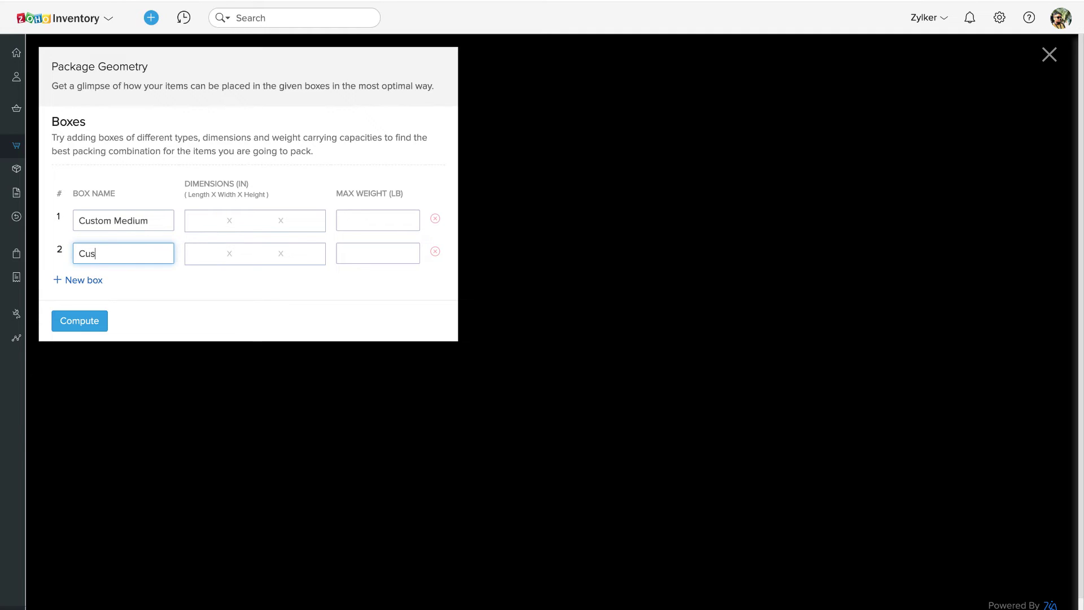
{"action": "type", "text": "tom Large"}
Step: Set the Custom Medium box's dimensions to 30 x 20 x 15 in
{"action": "left_click", "coordinate": [210, 221]}
{"action": "type", "text": "30"}
{"action": "left_click", "coordinate": [249, 220]}
{"action": "type", "text": "20"}
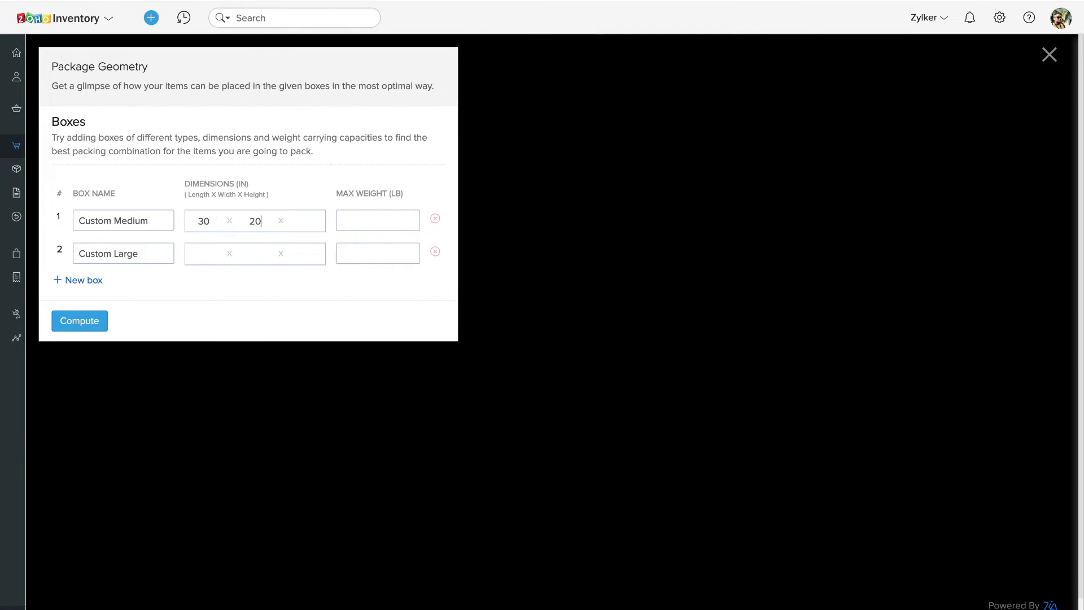
{"action": "left_click", "coordinate": [286, 220]}
Step: Set the Custom Large box's dimensions to 30 x 20 x 30 in
{"action": "left_click", "coordinate": [202, 253]}
{"action": "type", "text": "30"}
{"action": "left_click", "coordinate": [249, 253]}
{"action": "type", "text": "20"}
{"action": "left_click", "coordinate": [304, 254]}
{"action": "type", "text": "30"}
Step: Set the maximum weight to 60 lb for Custom Medium and 100 lb for Custom Large, and compute the packing
{"action": "left_click", "coordinate": [388, 222]}
{"action": "type", "text": "60"}
{"action": "left_click", "coordinate": [412, 252]}
{"action": "type", "text": "100"}
{"action": "left_click", "coordinate": [78, 321]}
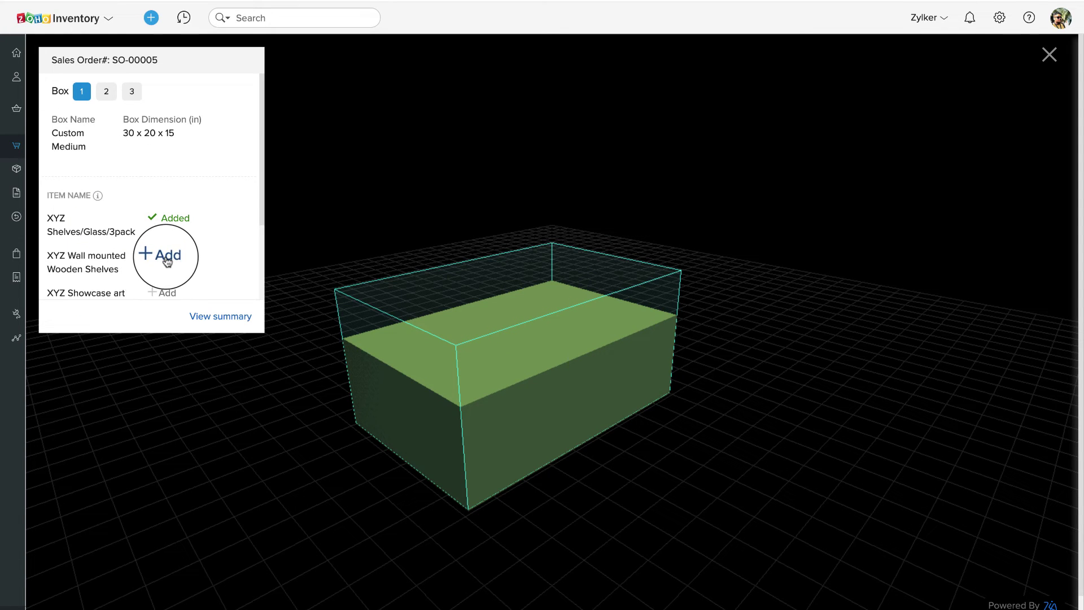
Step: Add the wall mounted wooden shelves and the three showcase art pieces to the view of box 1
{"action": "left_click", "coordinate": [166, 259]}
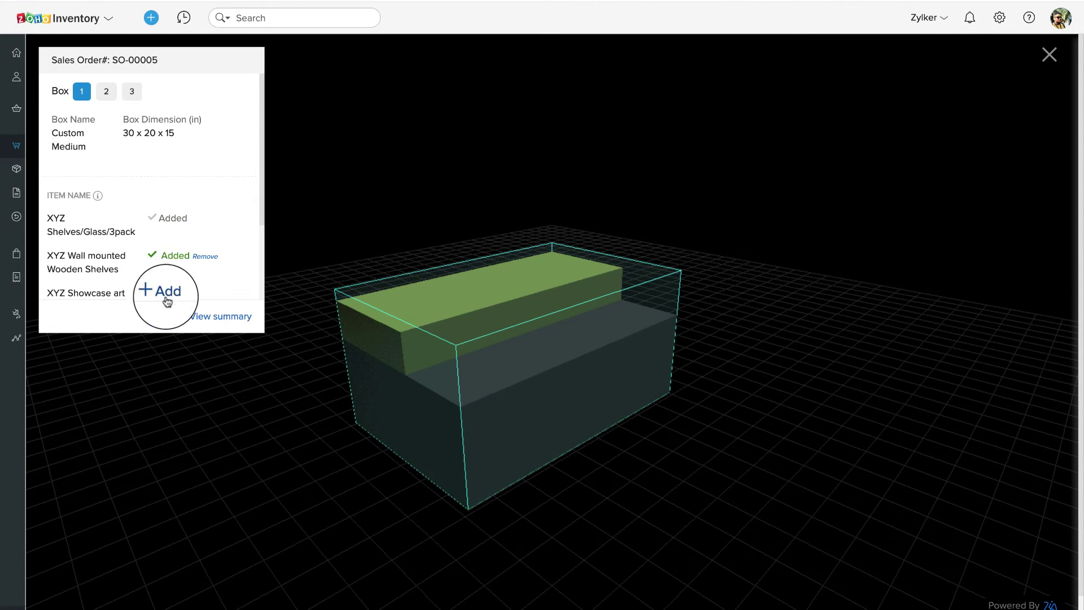
{"action": "left_click", "coordinate": [163, 293]}
{"action": "scroll", "coordinate": [190, 262], "scroll_direction": "down", "scroll_amount": 3}
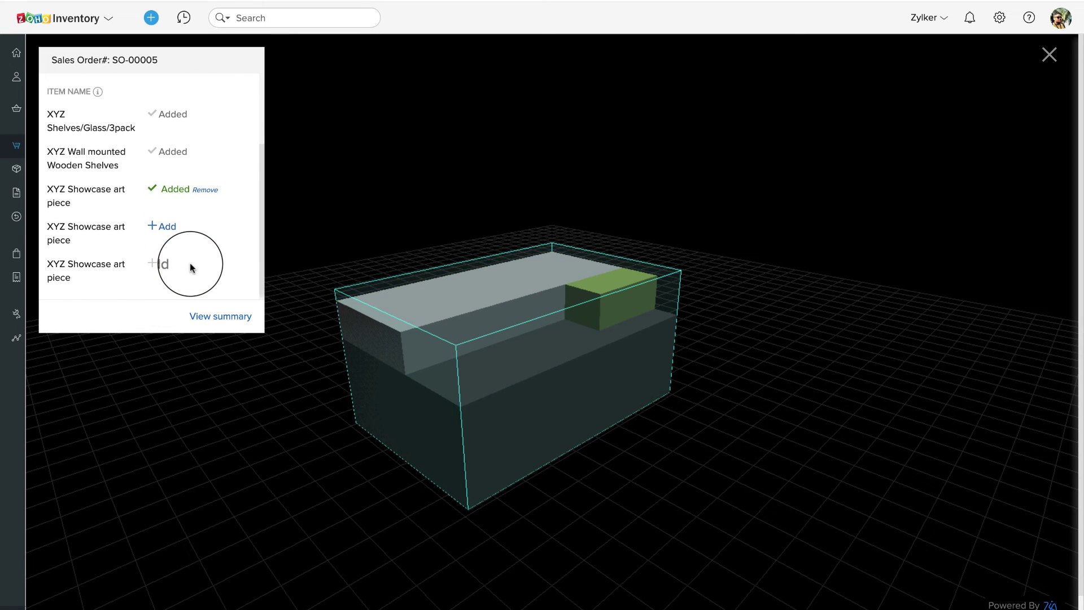
{"action": "left_click", "coordinate": [167, 226]}
{"action": "left_click", "coordinate": [161, 265]}
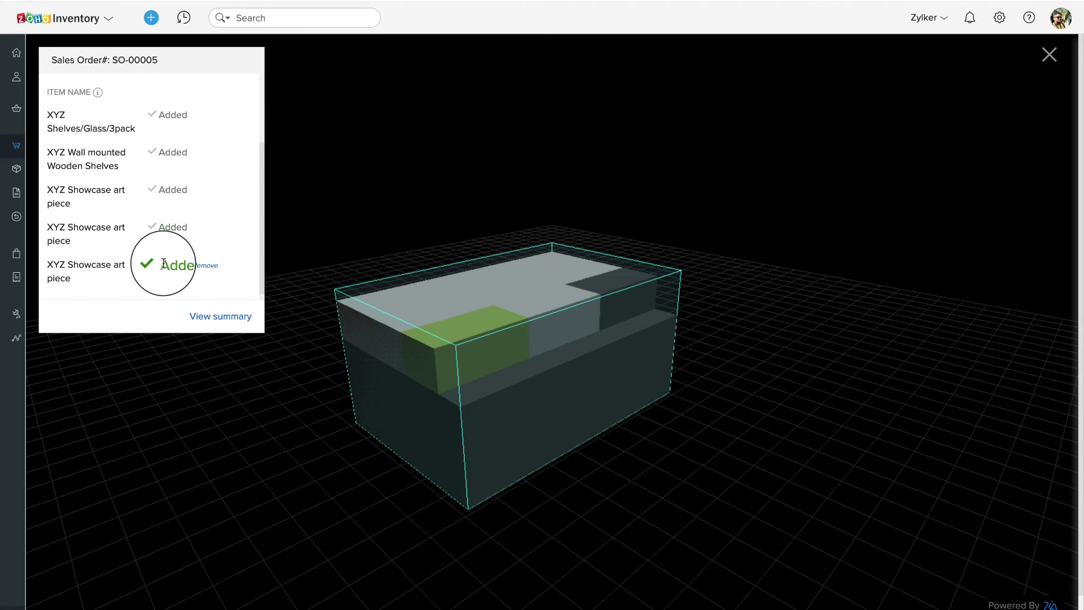
Step: Switch to box 2 and add its remaining two XYZ Shelves/Glass/3pack items to the 3D view
{"action": "scroll", "coordinate": [204, 182], "scroll_direction": "up", "scroll_amount": 1}
{"action": "scroll", "coordinate": [204, 182], "scroll_direction": "up", "scroll_amount": 3}
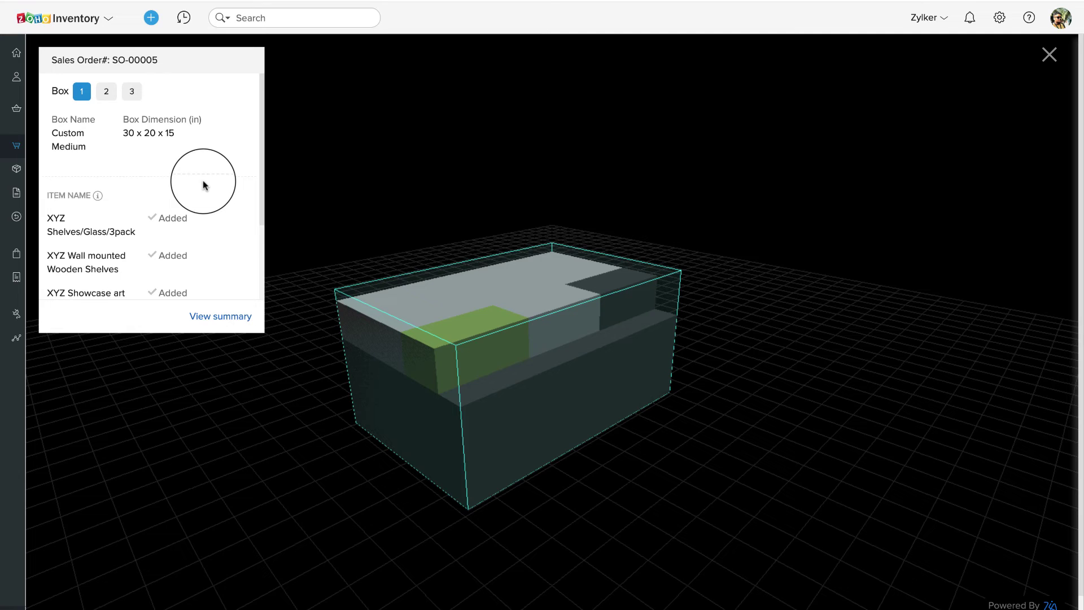
{"action": "left_click", "coordinate": [107, 93]}
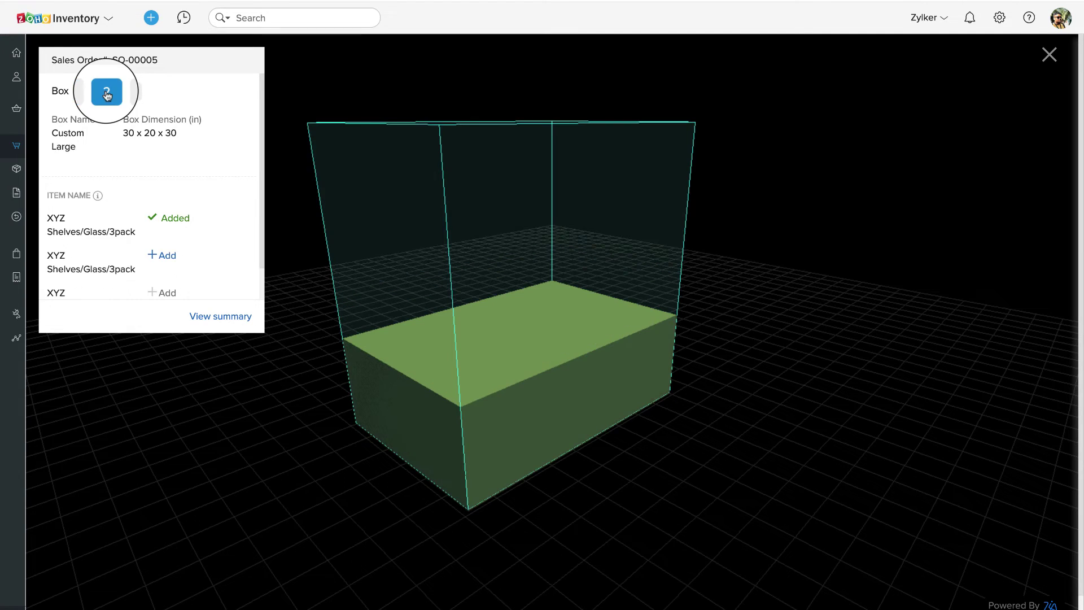
{"action": "left_click", "coordinate": [162, 255]}
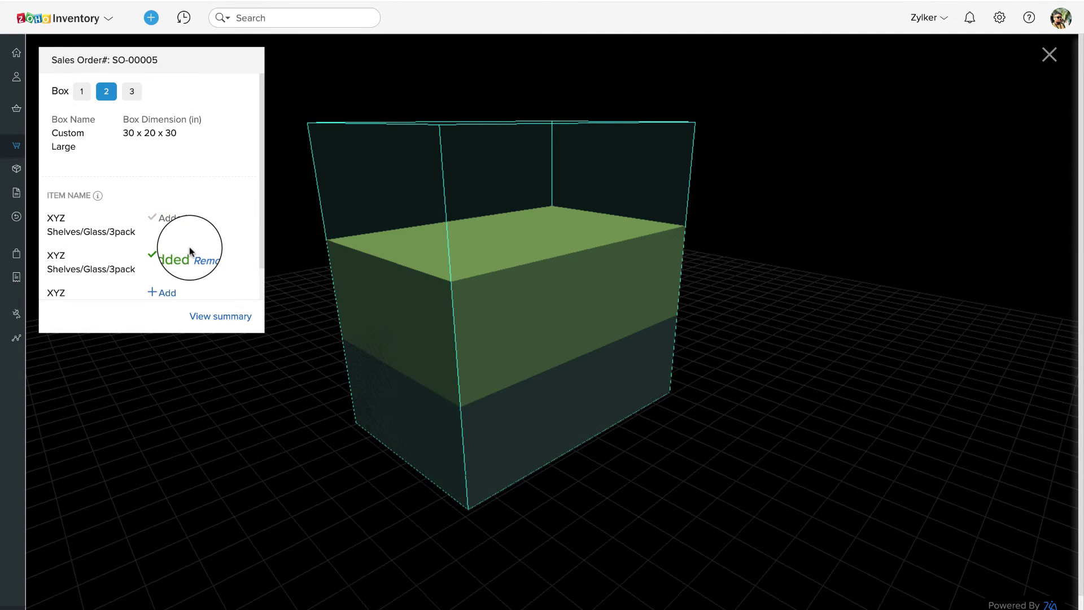
{"action": "scroll", "coordinate": [169, 259], "scroll_direction": "down", "scroll_amount": 1}
{"action": "left_click", "coordinate": [163, 258]}
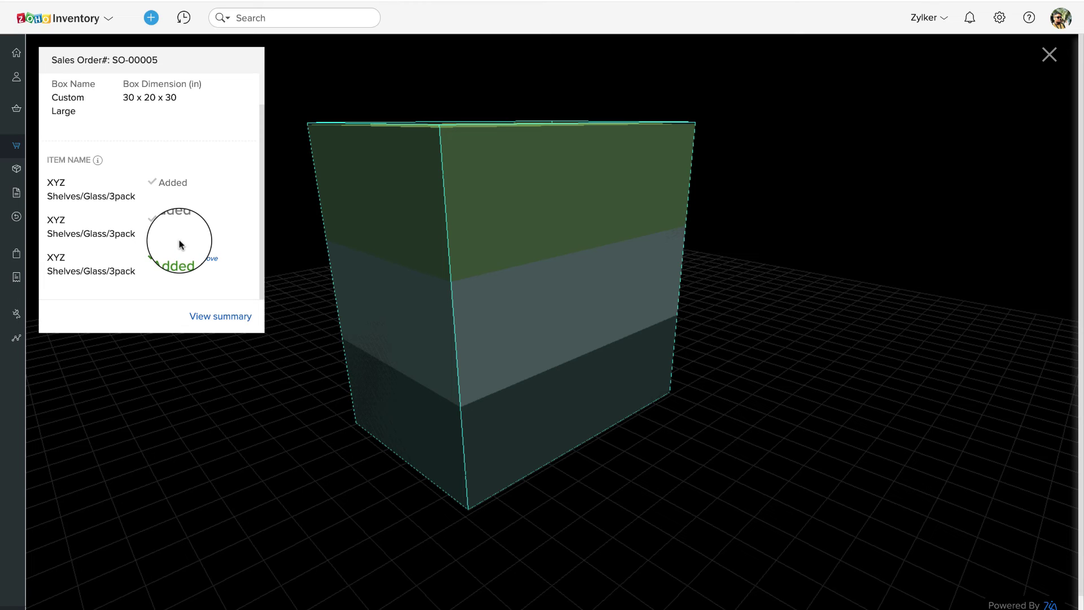
Step: Switch to box 3 and add its second XYZ Shelves/Glass/3pack to the 3D view
{"action": "scroll", "coordinate": [179, 244], "scroll_direction": "up", "scroll_amount": 1}
{"action": "left_click", "coordinate": [132, 91]}
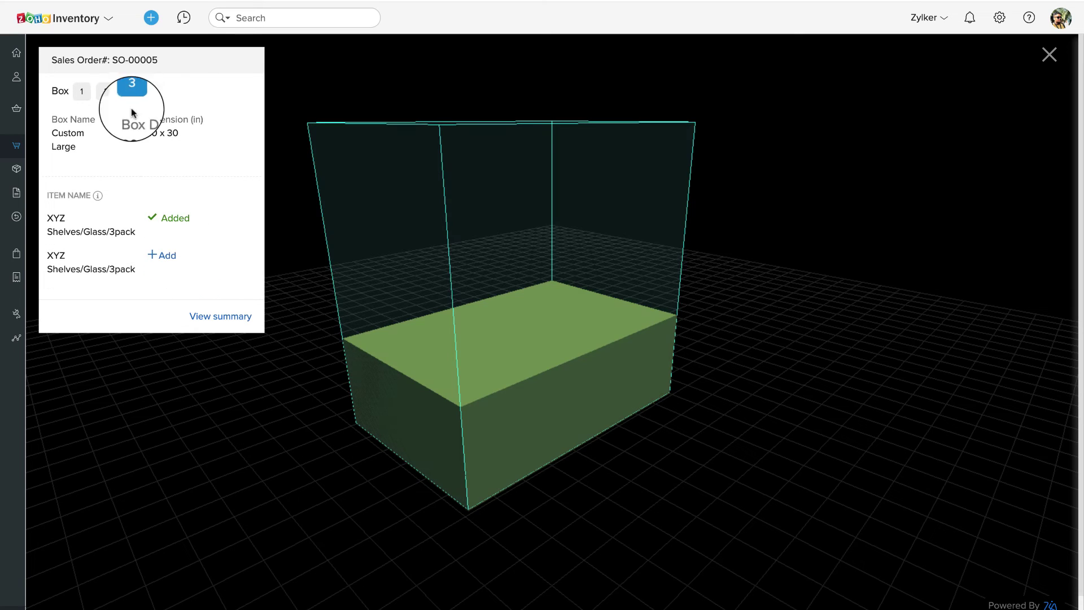
{"action": "left_click", "coordinate": [165, 254]}
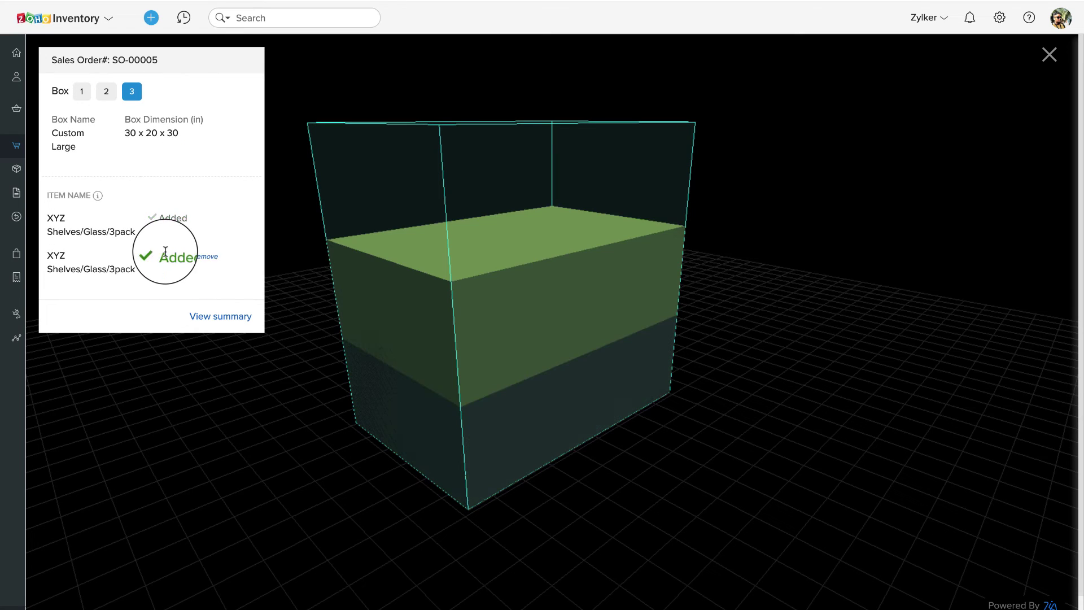
Step: Review the package geometry summary and create the package for box 1 with the proposed slip number, date and quantities
{"action": "left_click", "coordinate": [207, 318]}
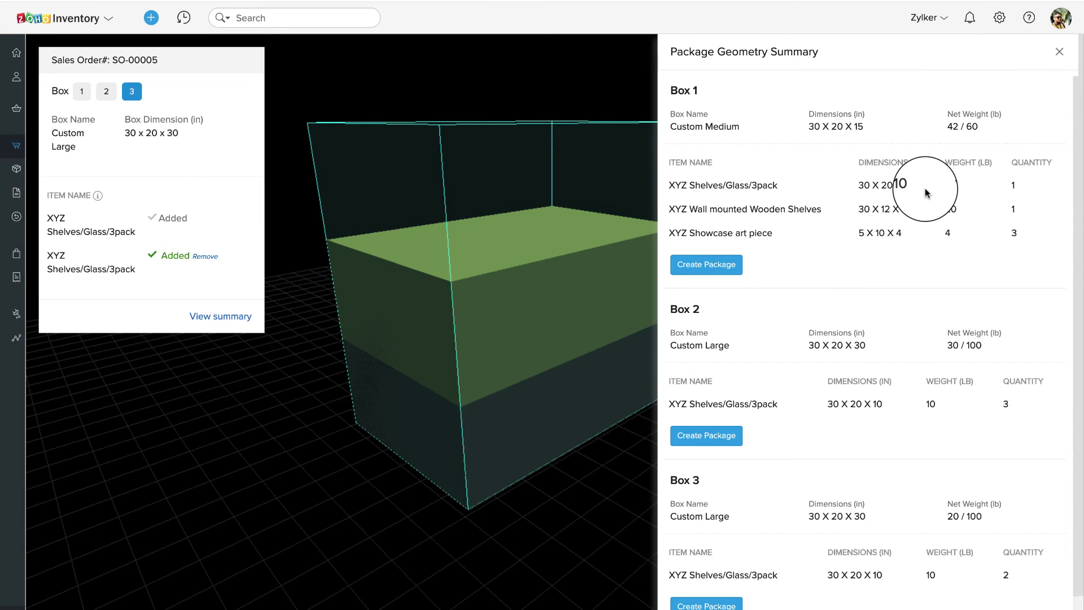
{"action": "scroll", "coordinate": [924, 193], "scroll_direction": "down", "scroll_amount": 1}
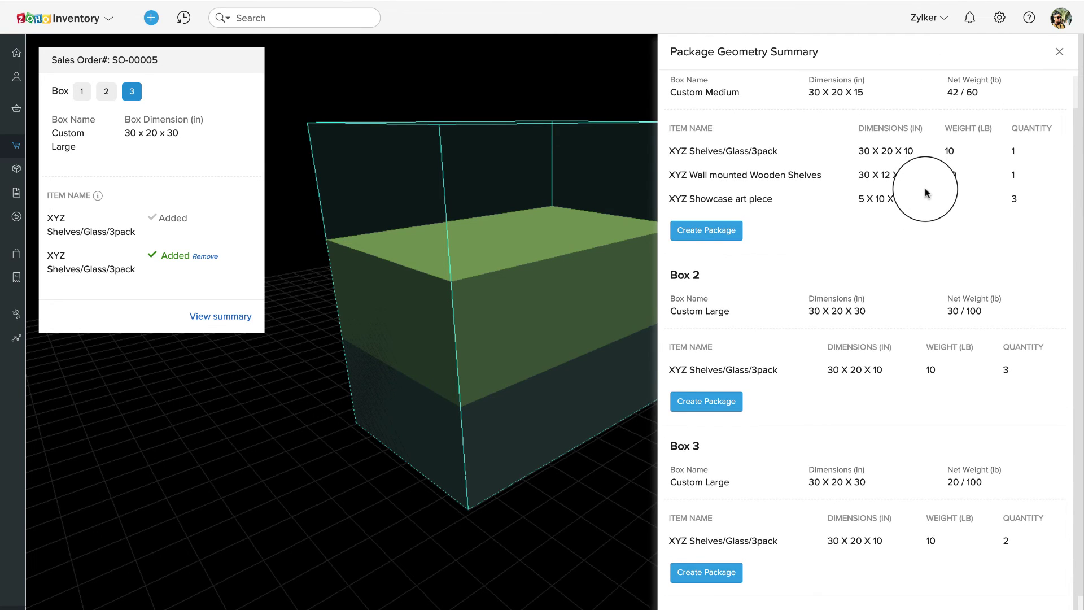
{"action": "scroll", "coordinate": [925, 193], "scroll_direction": "up", "scroll_amount": 1}
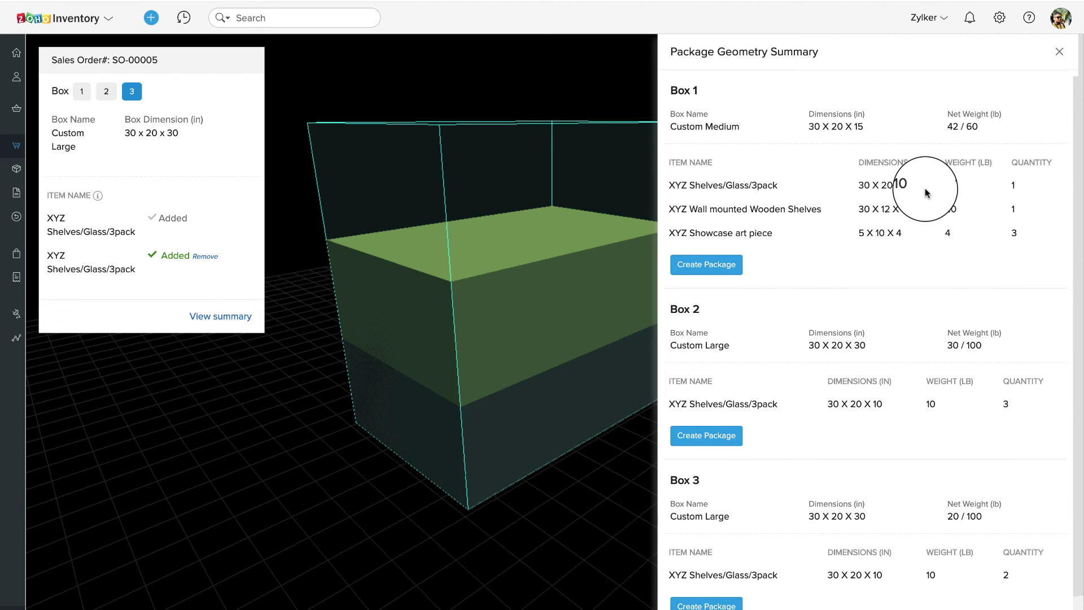
{"action": "left_click", "coordinate": [721, 266]}
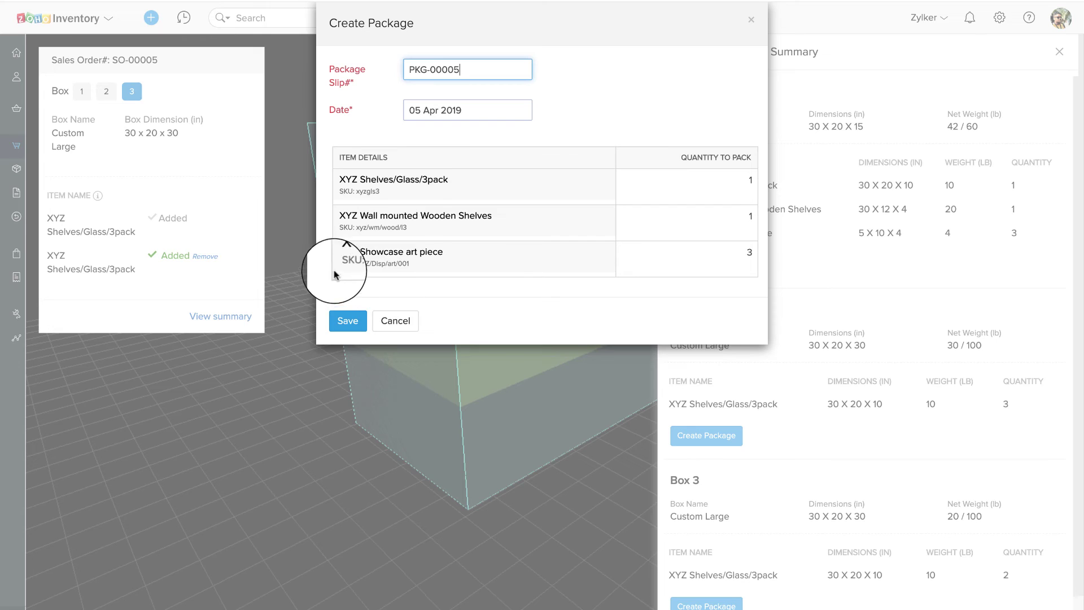
{"action": "left_click", "coordinate": [344, 322]}
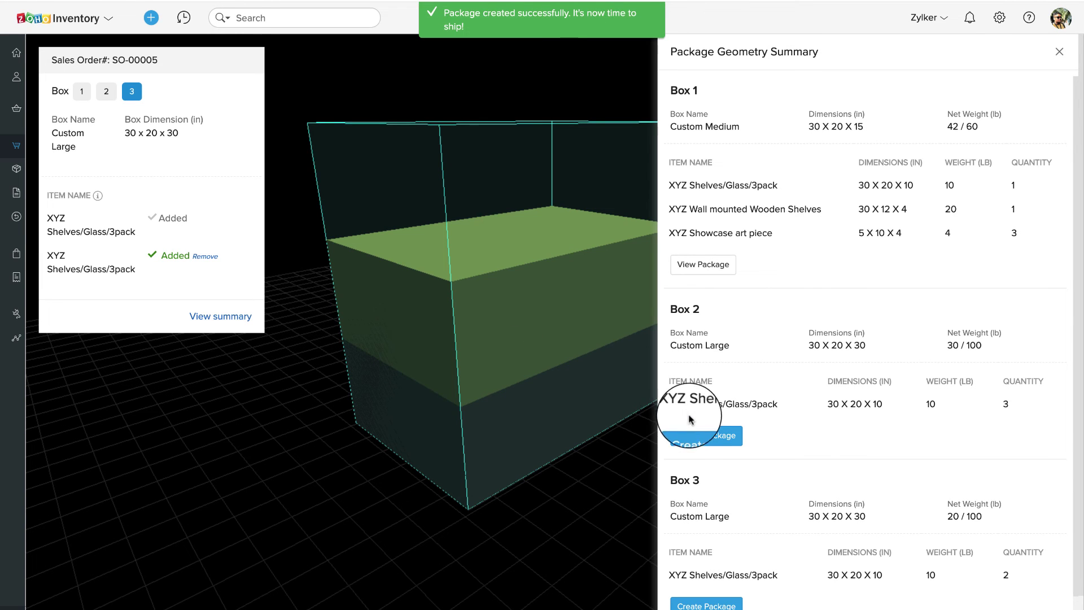
Step: Create the packages for boxes 2 and 3 from the summary, keeping the proposed slip details
{"action": "left_click", "coordinate": [692, 436]}
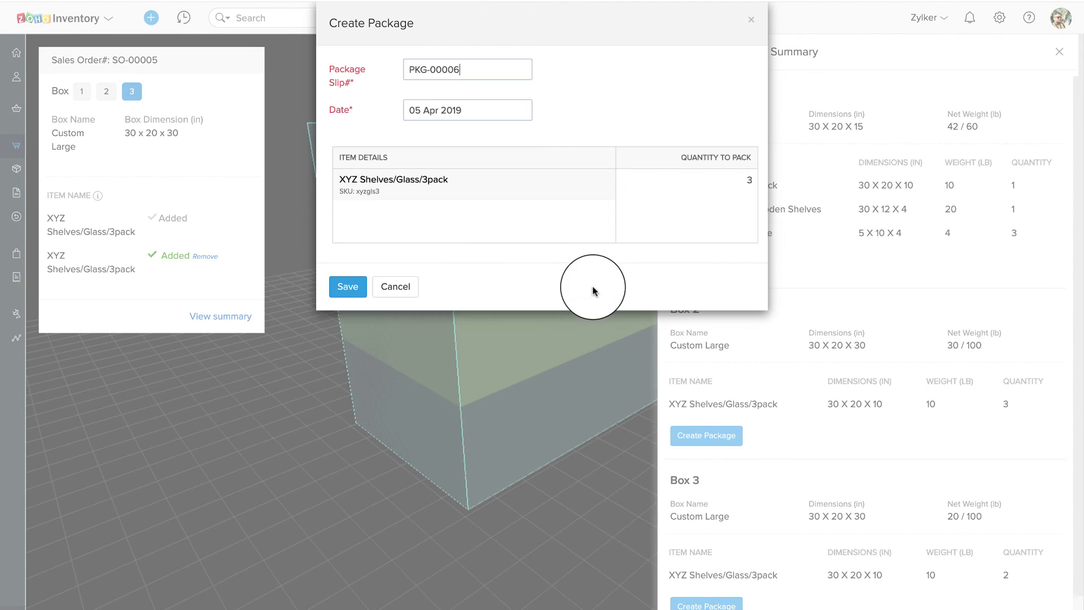
{"action": "left_click", "coordinate": [348, 289]}
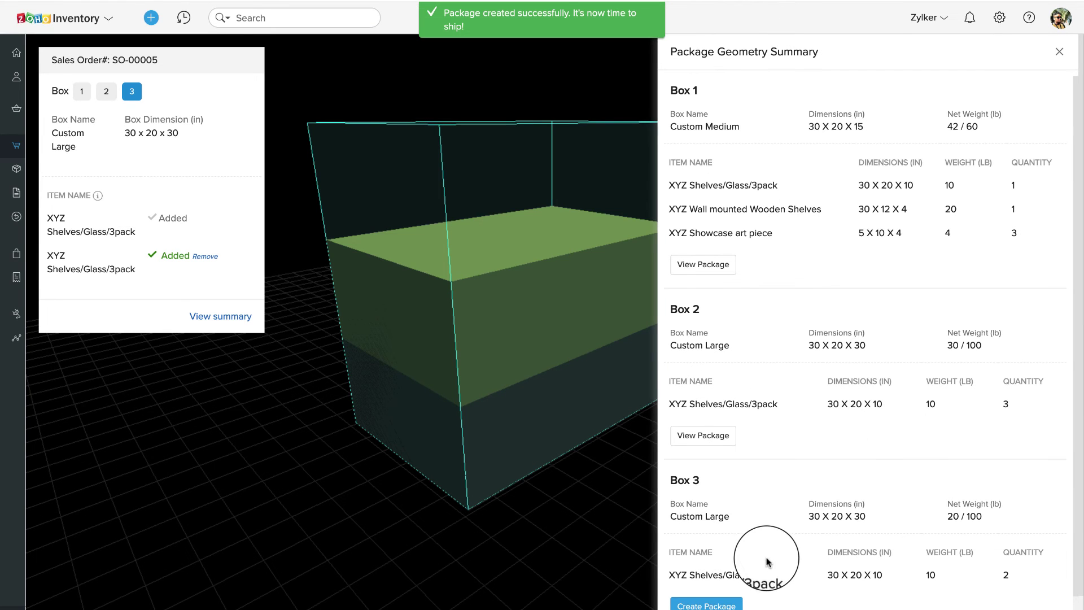
{"action": "left_click", "coordinate": [707, 604]}
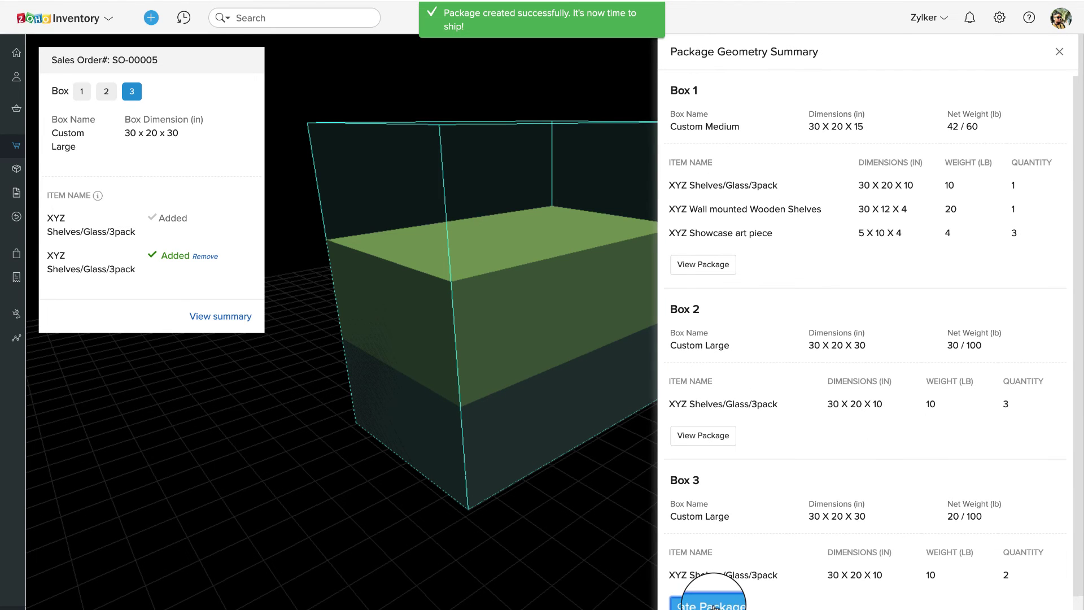
{"action": "left_click", "coordinate": [355, 283]}
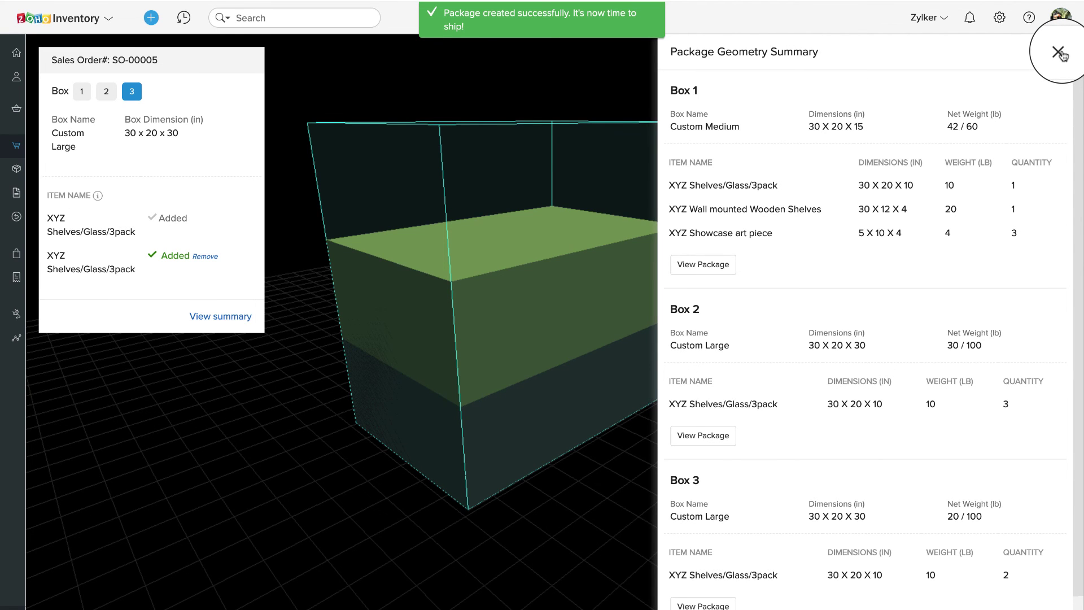
Step: Leave the package geometry view and open the sales order's first package slip
{"action": "left_click", "coordinate": [1059, 53]}
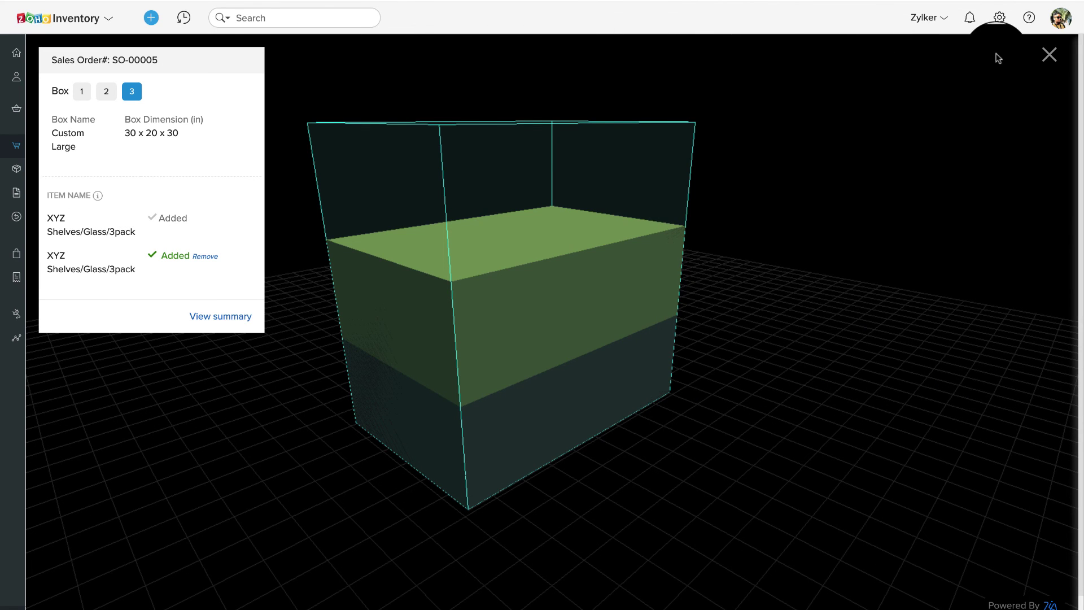
{"action": "left_click", "coordinate": [1049, 54]}
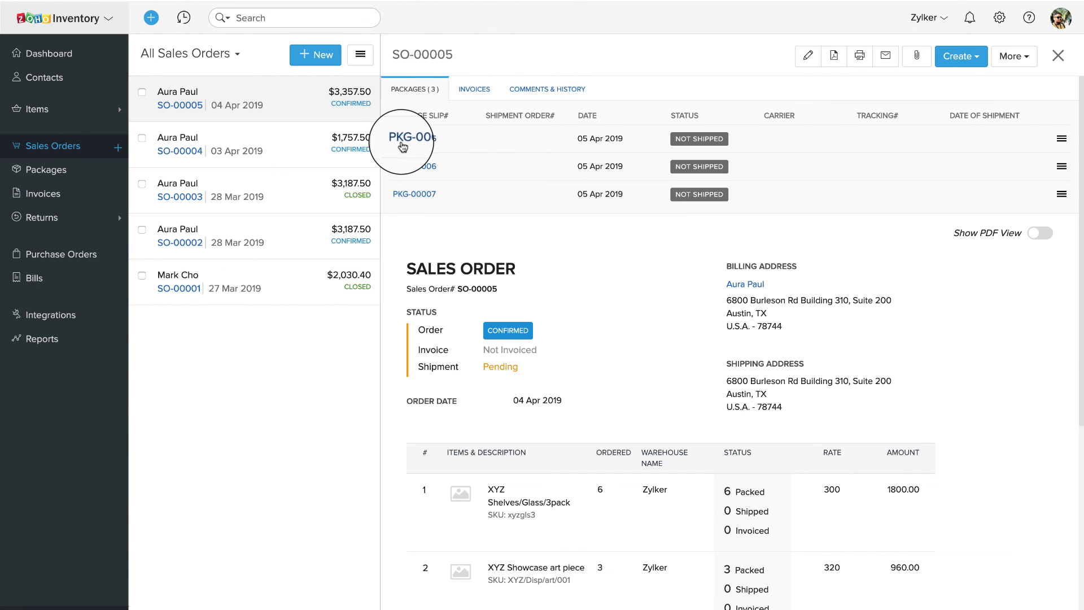
{"action": "left_click", "coordinate": [402, 140]}
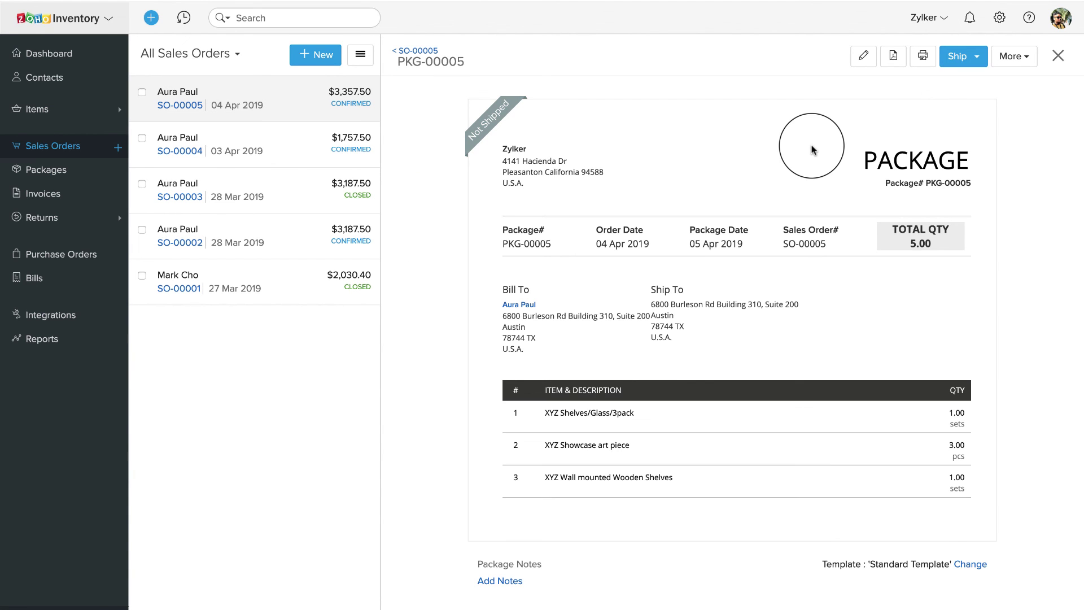